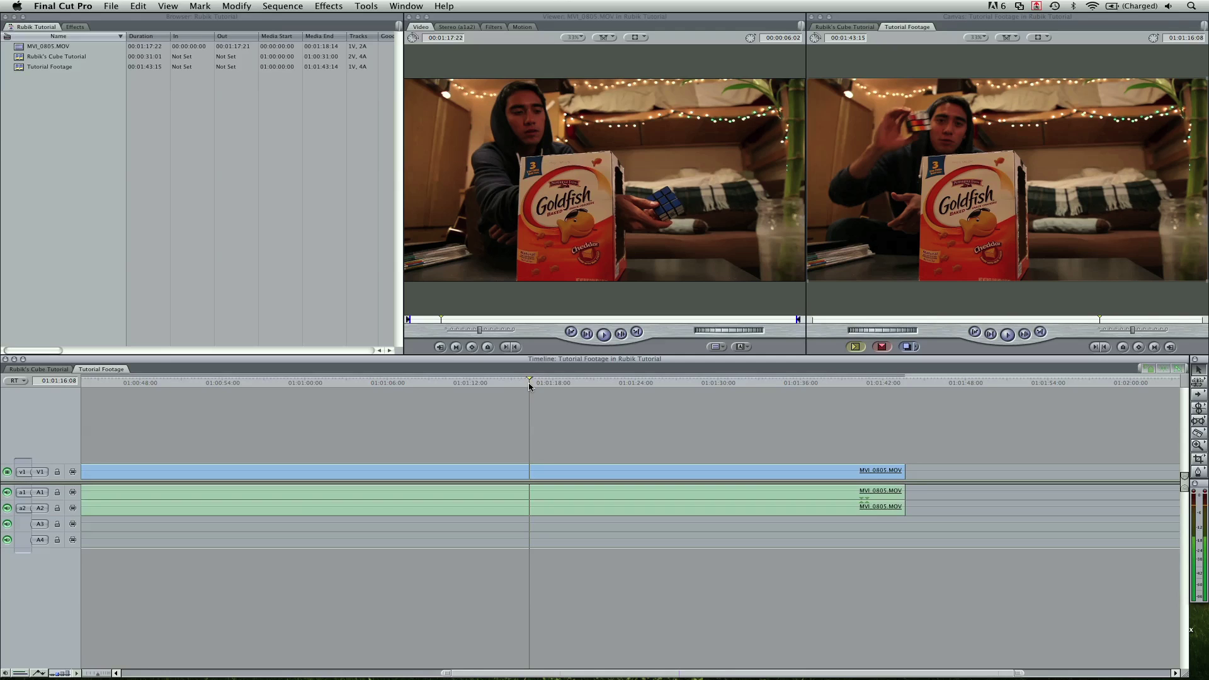
Undo to take the MVI_0805 clip back out of the Tutorial Footage sequence.
key("super+z")
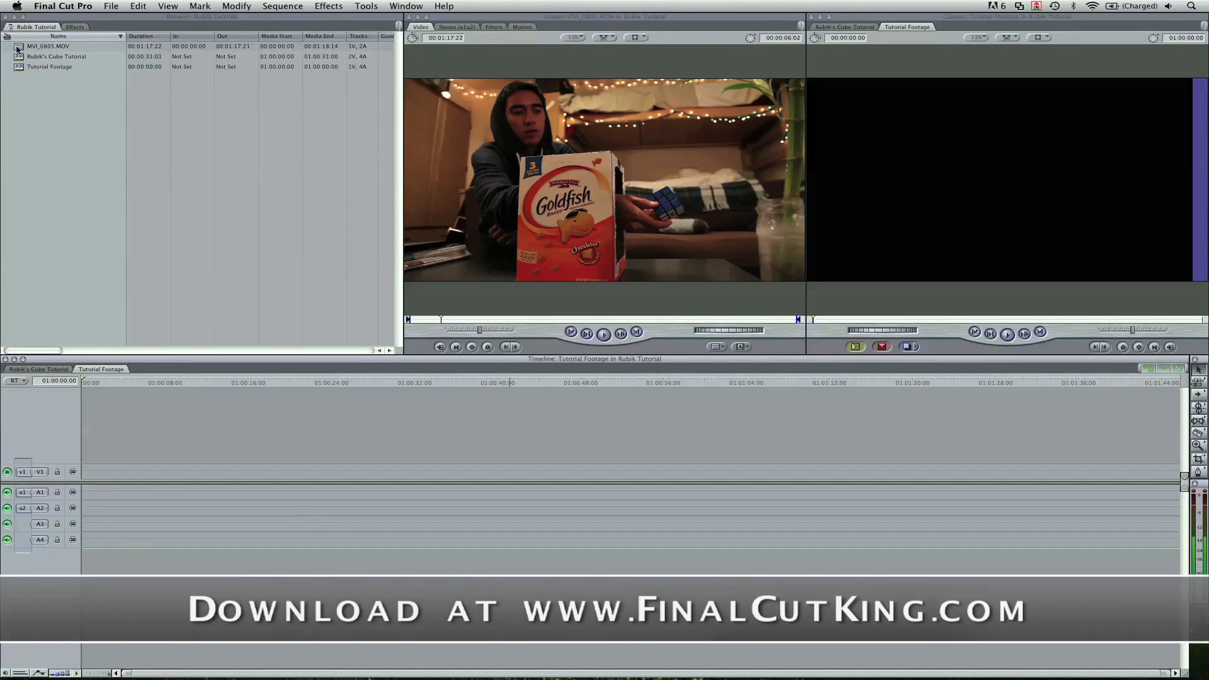
Place MVI_0805.MOV on the timeline's V1, A1 and A2, then scrub through its opening seconds.
left_click_drag(17, 48, 85, 480)
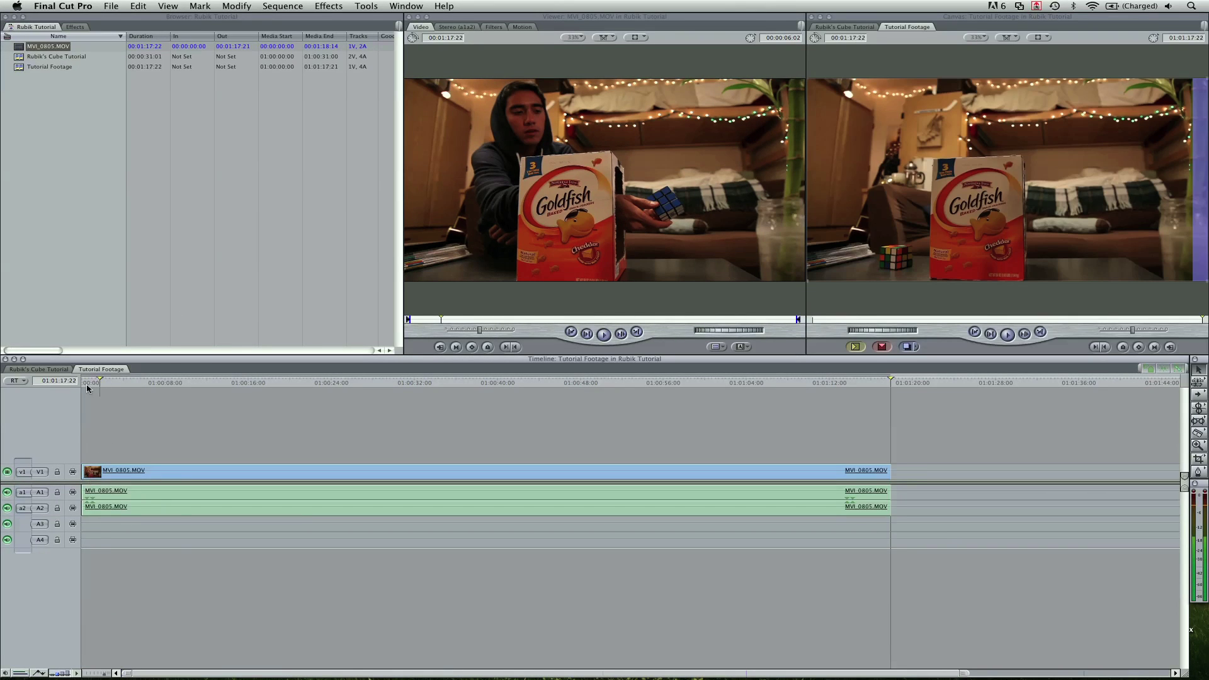
left_click(177, 379)
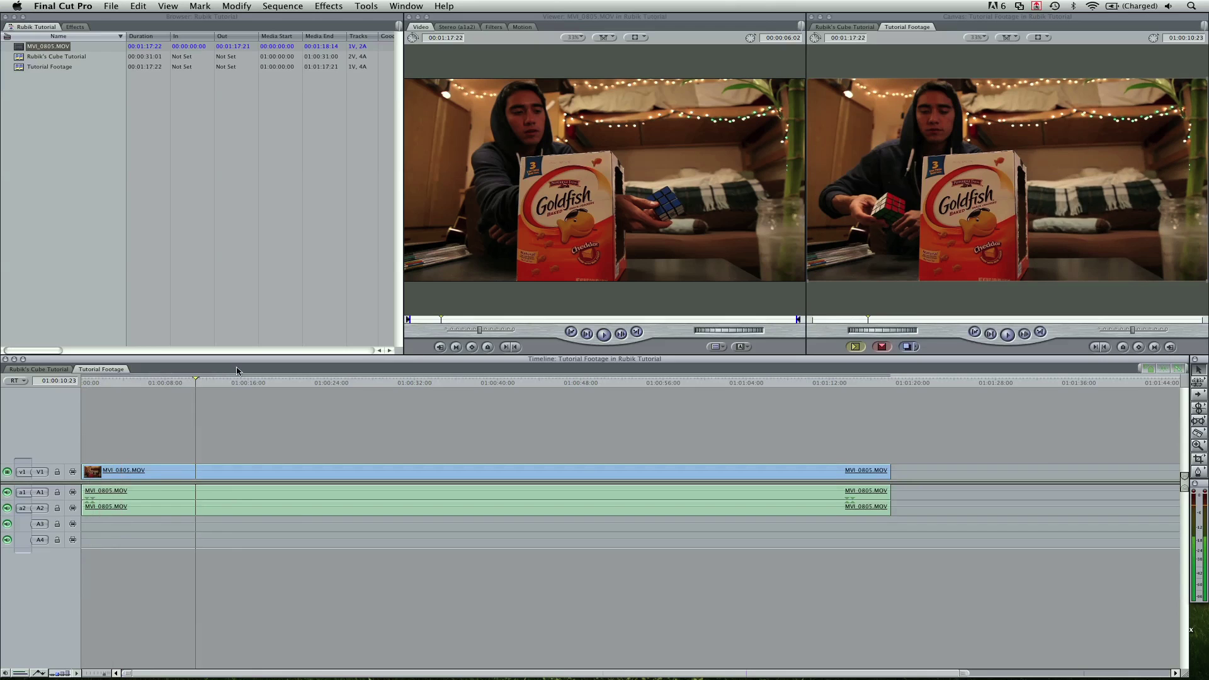
left_click(95, 381)
left_click_drag(149, 383, 187, 378)
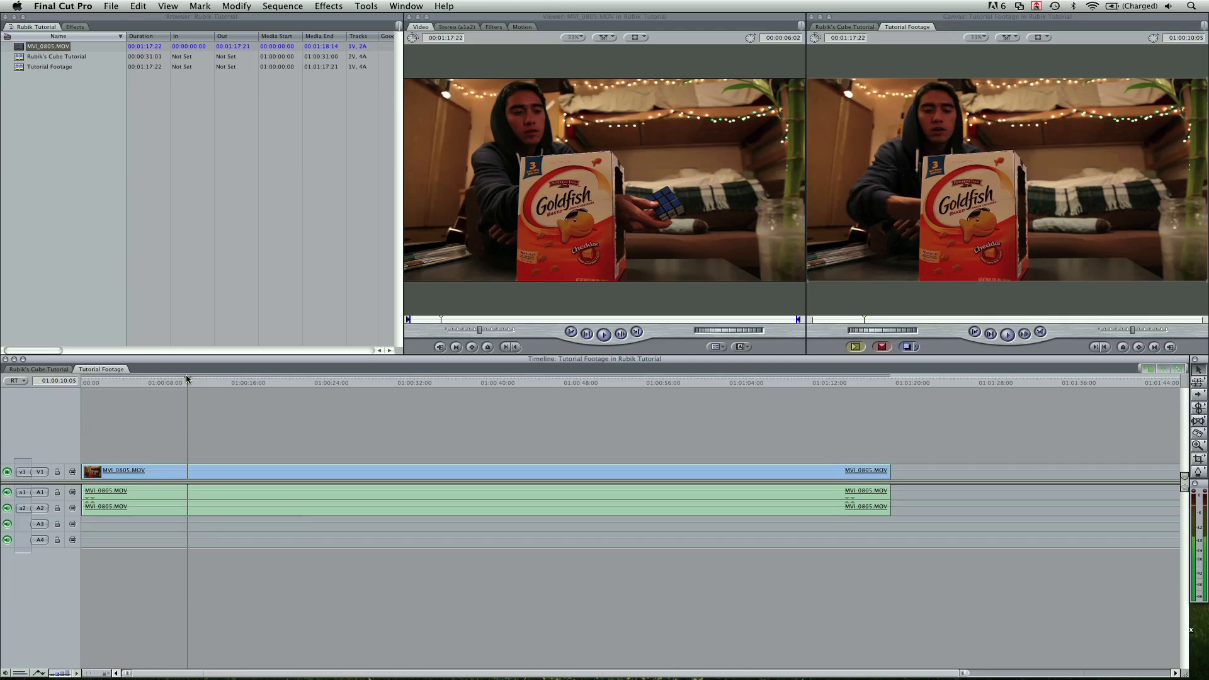
left_click_drag(190, 379, 363, 386)
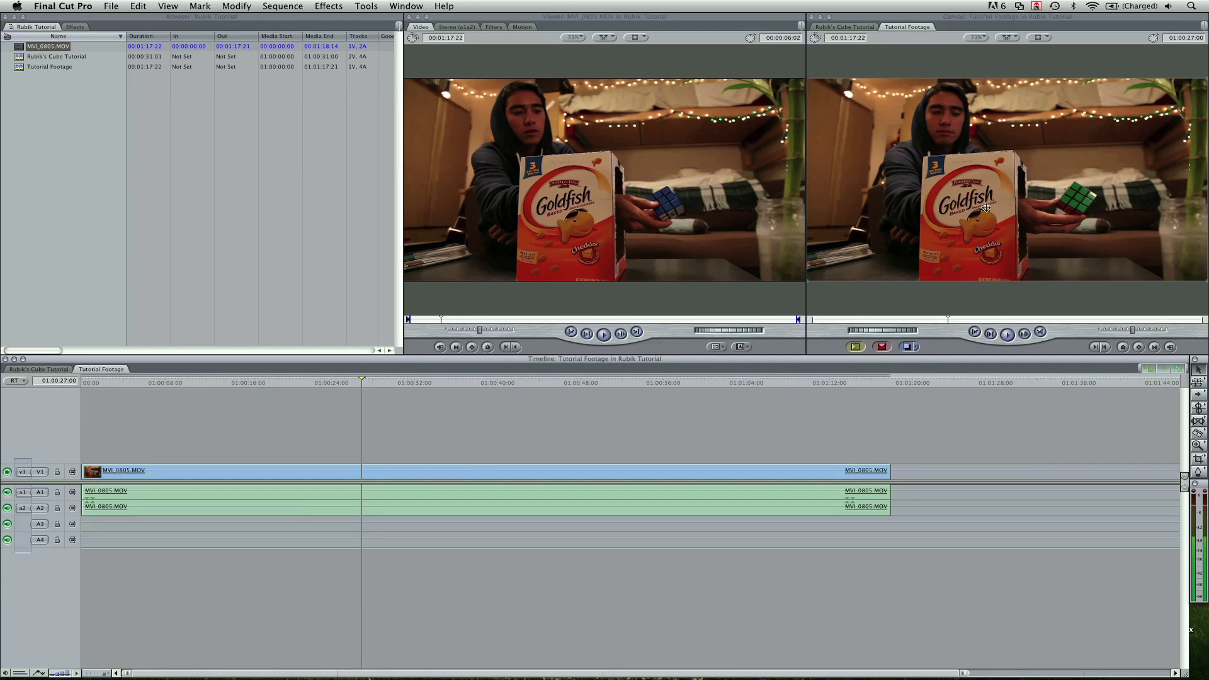
Cut MVI_0805's video and both audio tracks with the Razor Blade at about 01:00:46.
left_click(455, 382)
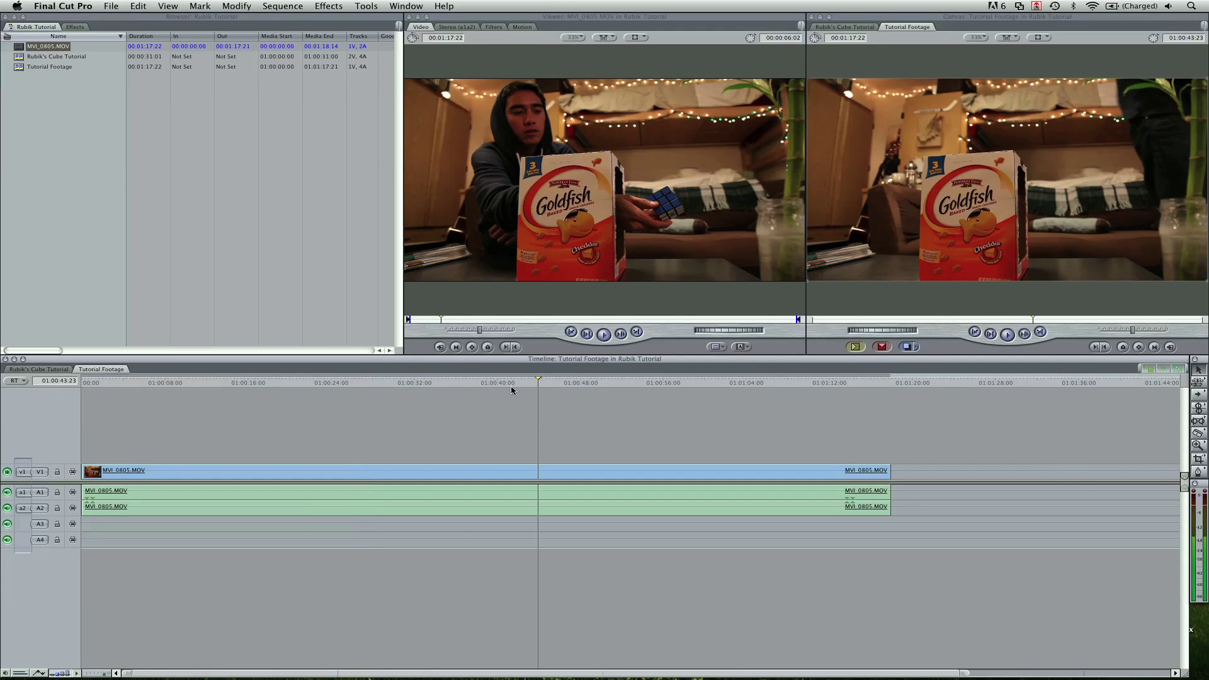
left_click(536, 383)
left_click(566, 383)
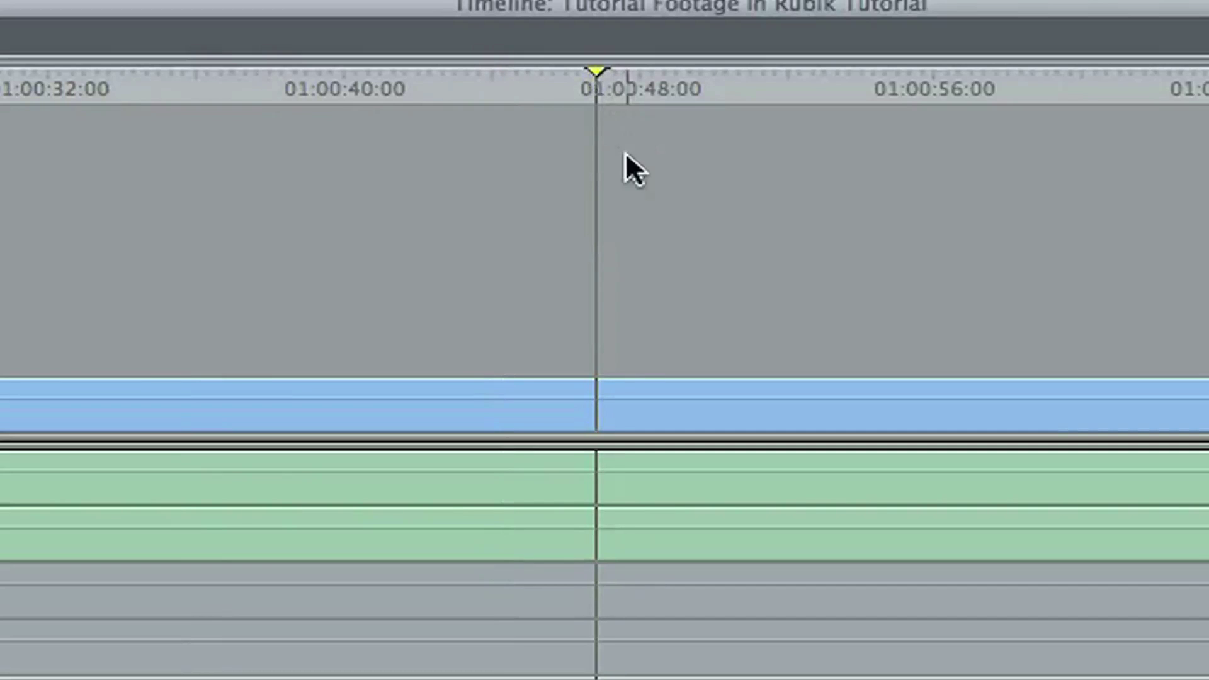
key("b")
left_click(606, 419)
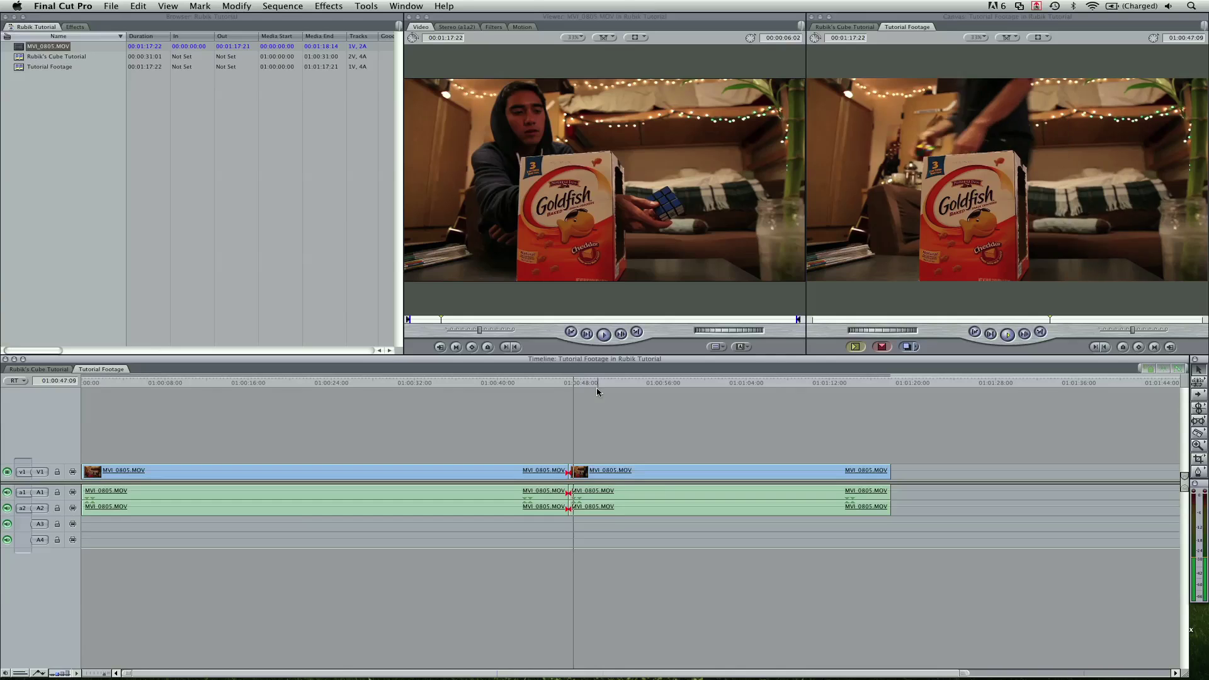
Play the timeline from the cut to mark points near 01:00:56, 01:01:00 and 01:01:05.
key("XF86AudioRaiseVolume")
key("XF86AudioRaiseVolume")
key("XF86AudioRaiseVolume")
key("XF86AudioRaiseVolume")
key("XF86AudioRaiseVolume")
key("XF86AudioRaiseVolume")
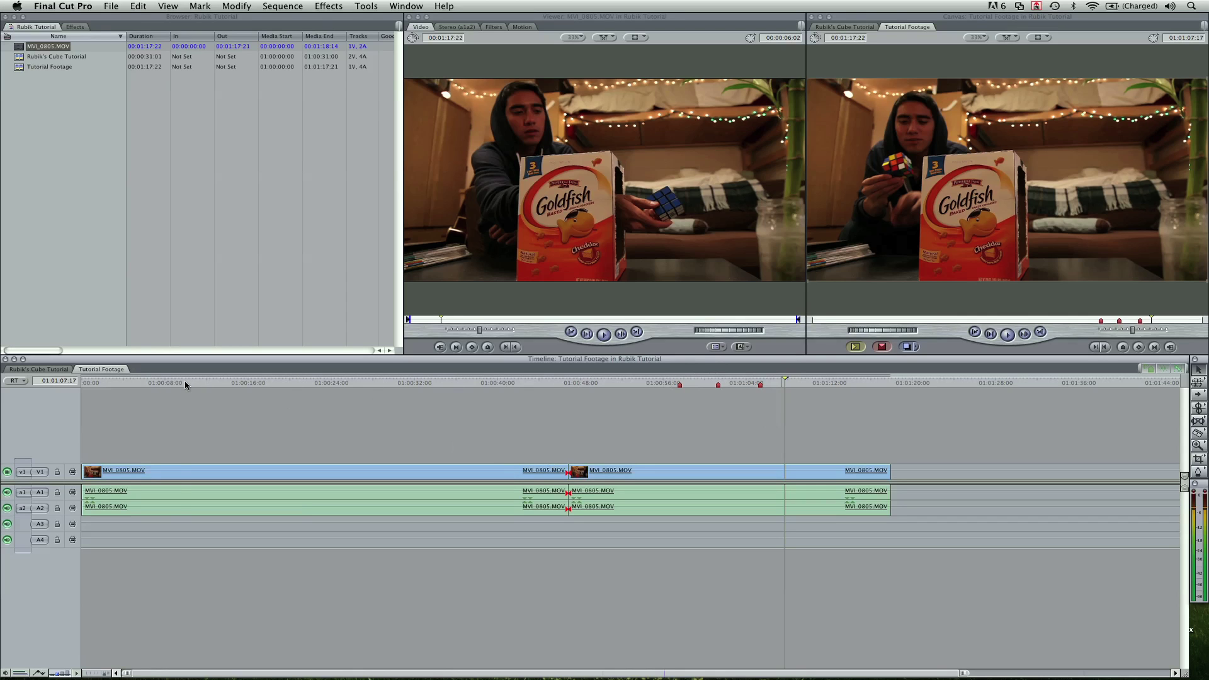
Isolate the 01:00:08:13–01:00:10 piece with two edits and lift it onto a new V2 track.
left_click(184, 383)
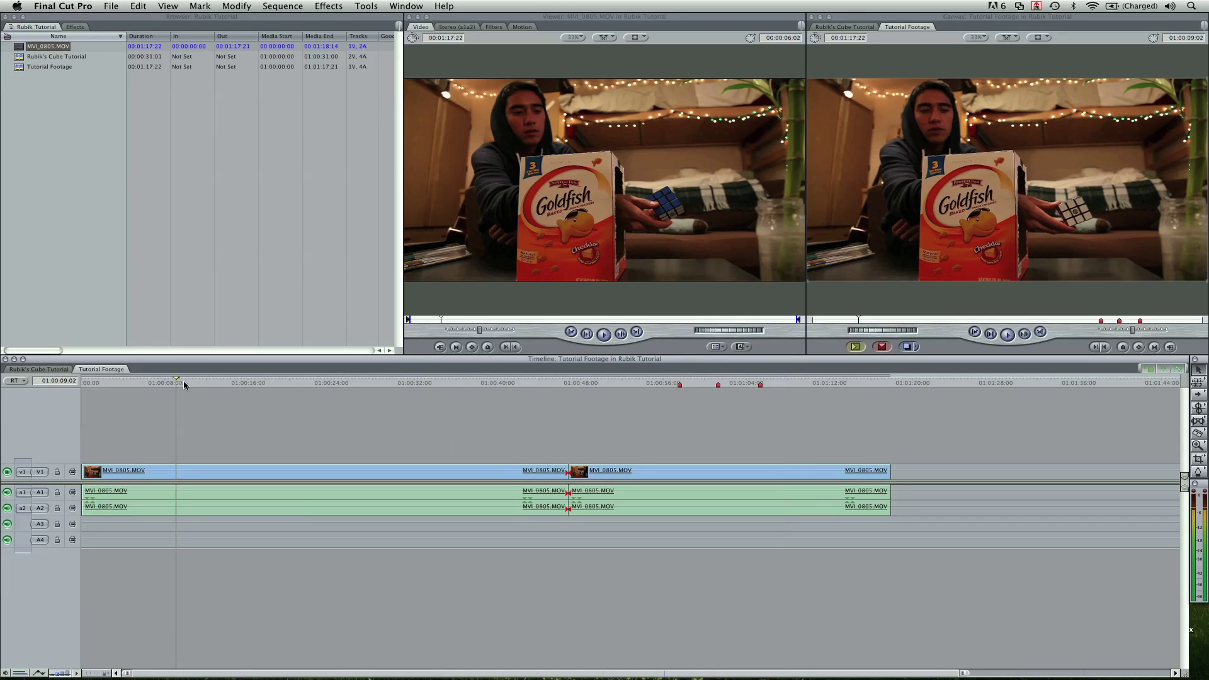
left_click_drag(190, 386, 170, 389)
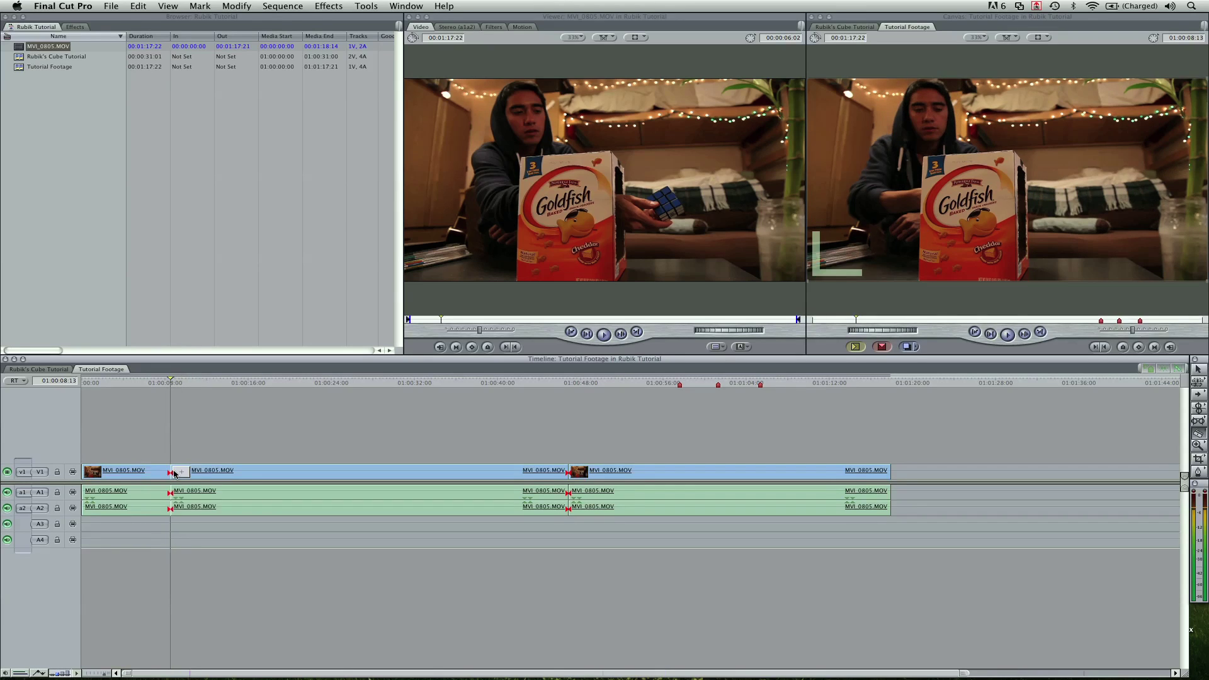
key("ctrl+v")
key("space")
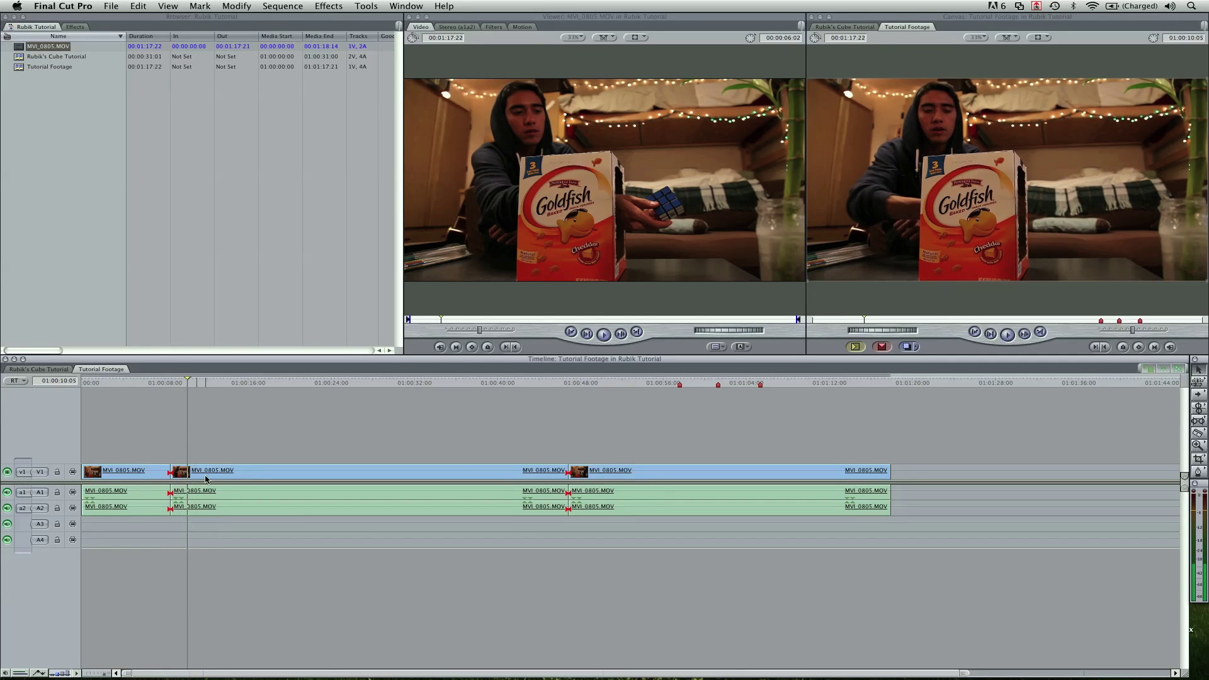
key("ctrl+v")
left_click(179, 472)
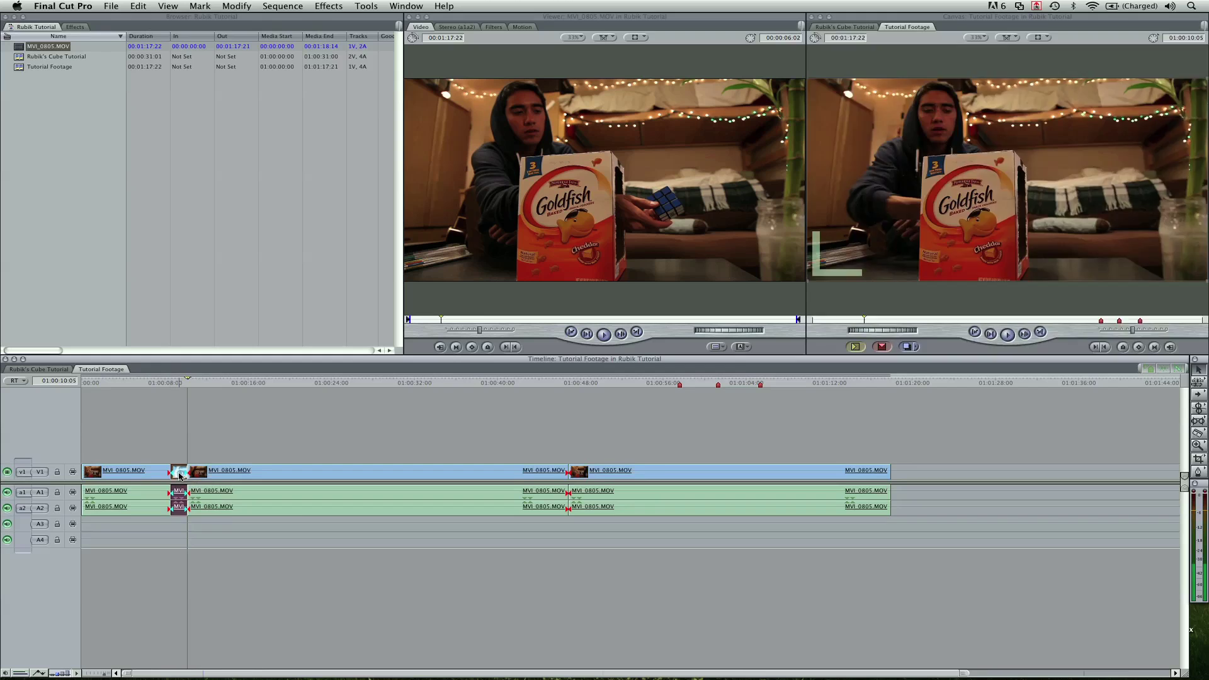
left_click_drag(594, 456, 620, 459)
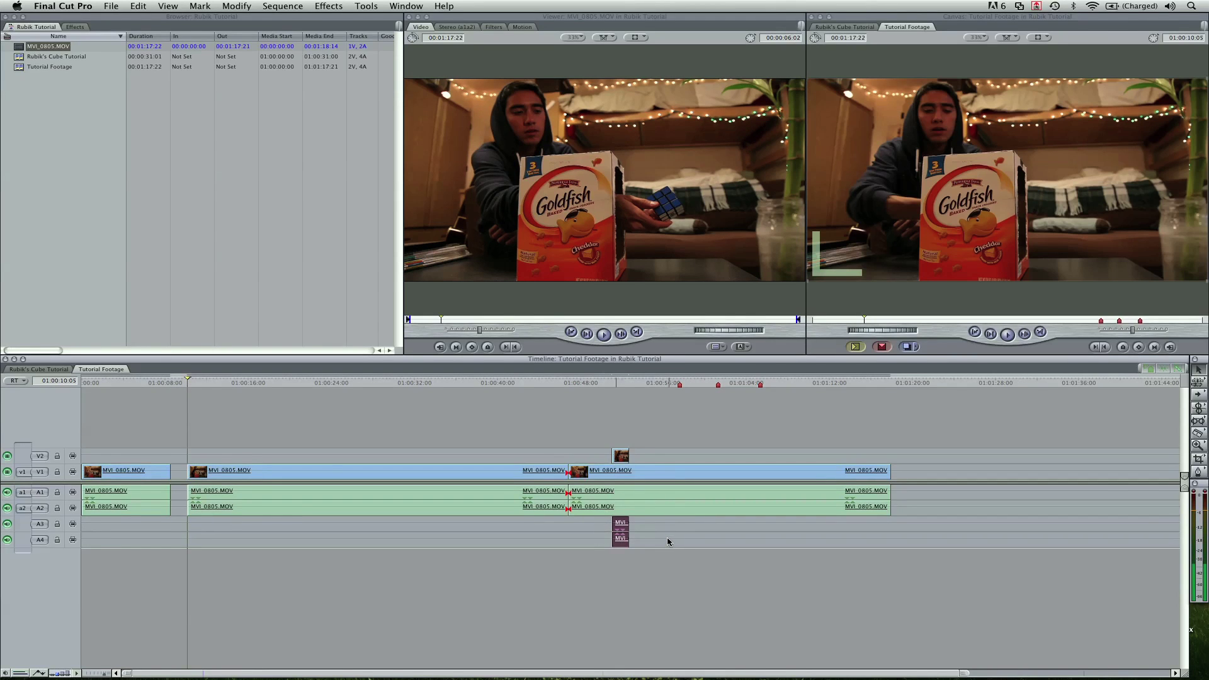
Delete the short piece's A3/A4 audio and snap the V2 clip to Marker 1 near 01:00:57.
key("Delete")
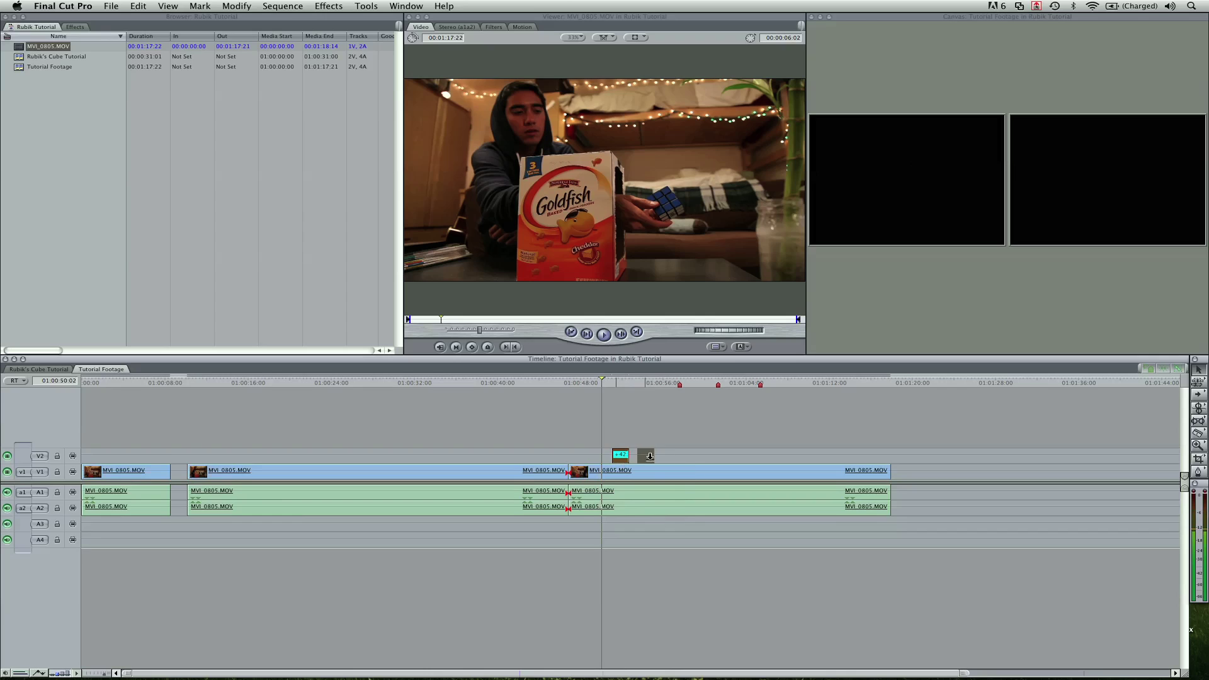
left_click_drag(650, 456, 676, 455)
left_click_drag(662, 386, 681, 454)
Set the V2 clip's left crop to 51 in the Motion tab's Crop settings.
key("super+equal")
key("super+equal")
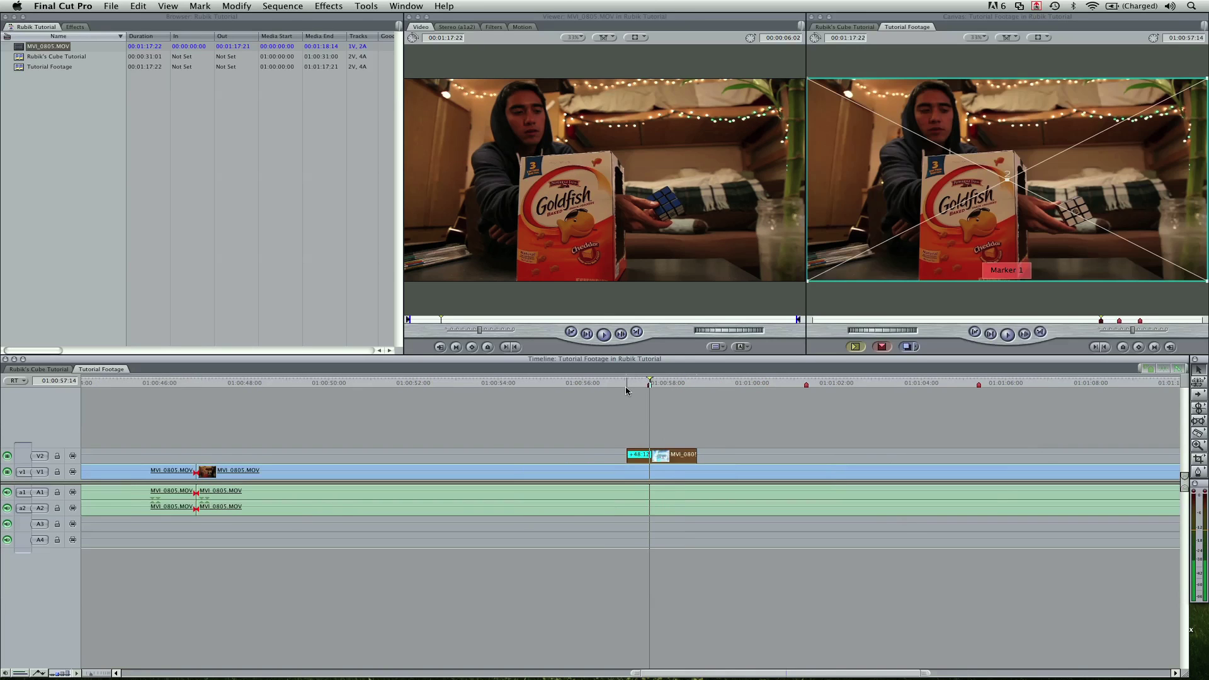
left_click(627, 386)
double_click(638, 454)
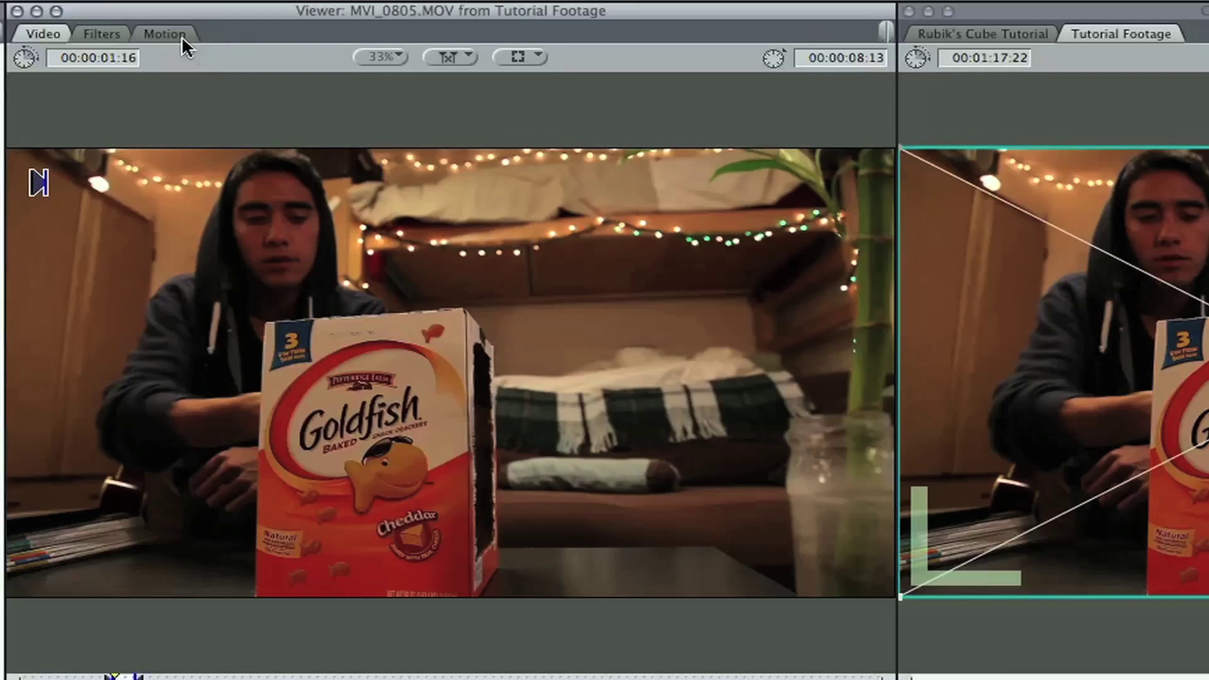
left_click(483, 32)
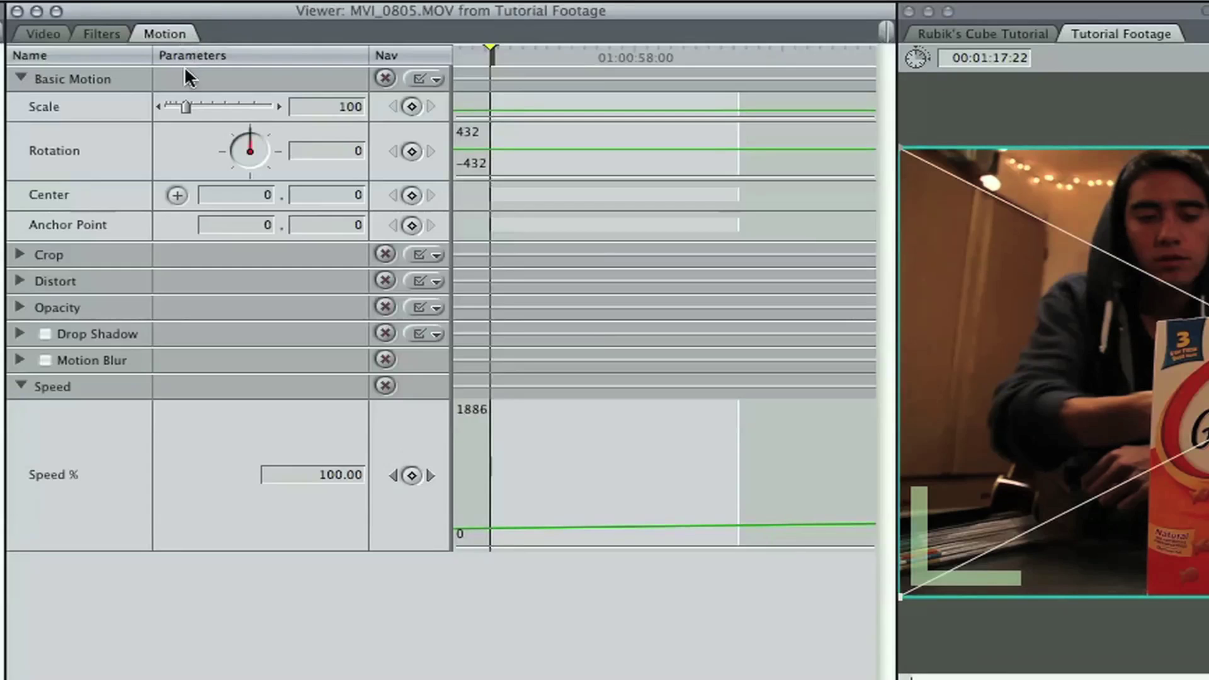
left_click(21, 254)
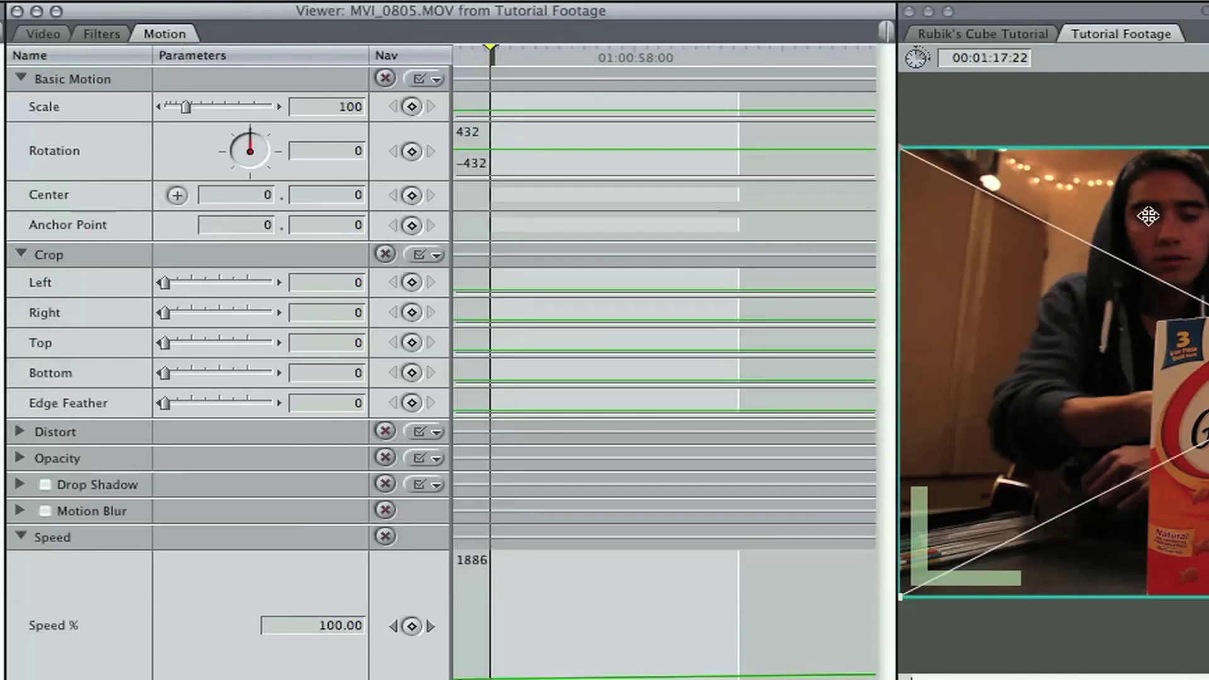
left_click_drag(163, 283, 221, 288)
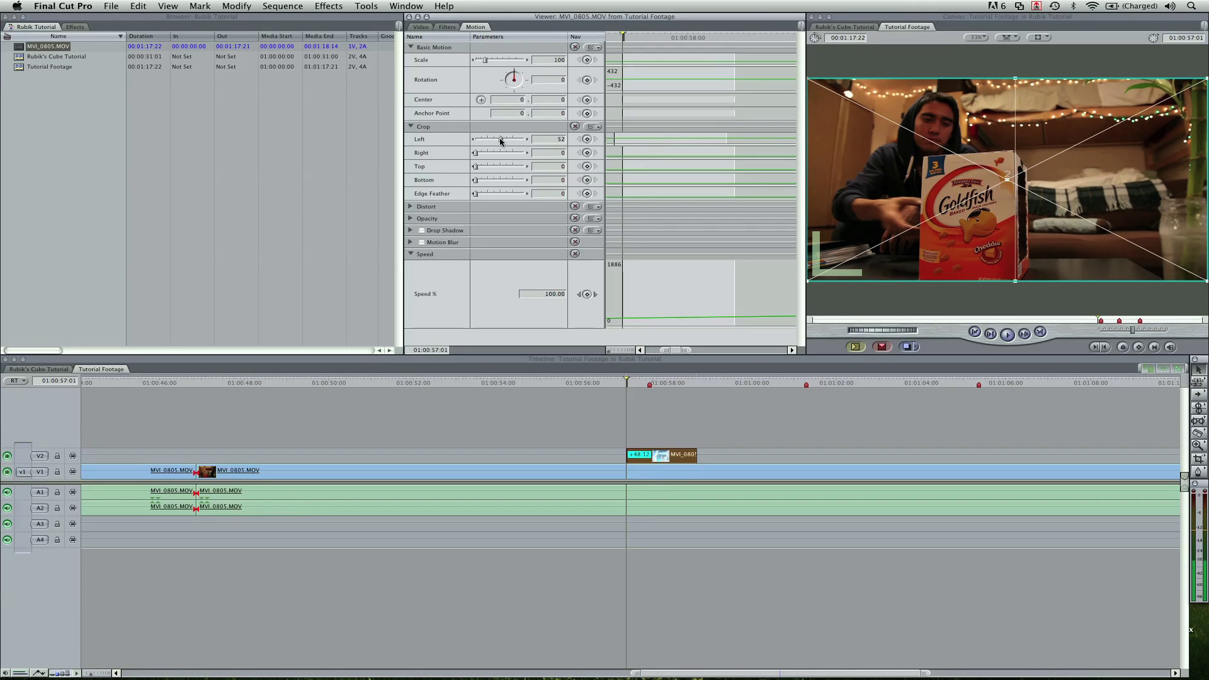
left_click_drag(500, 141, 500, 141)
Review the crop and shift the V2 clip slightly later, to about 01:00:58.
left_click(633, 384)
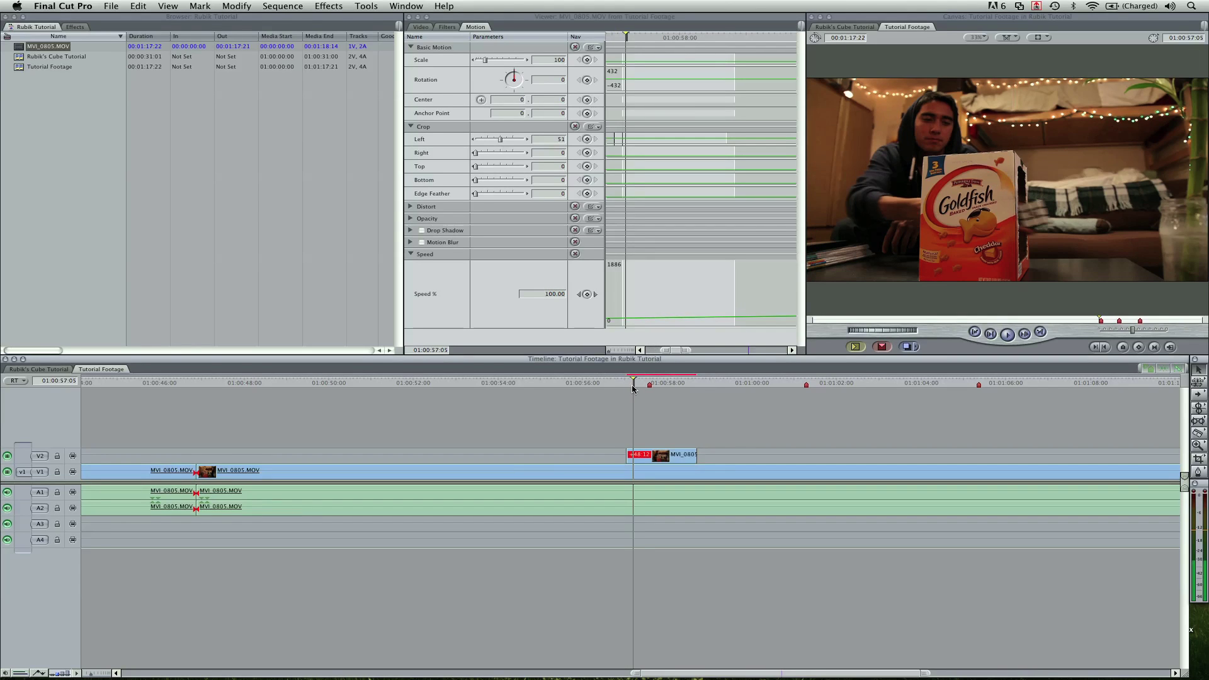
left_click(616, 385)
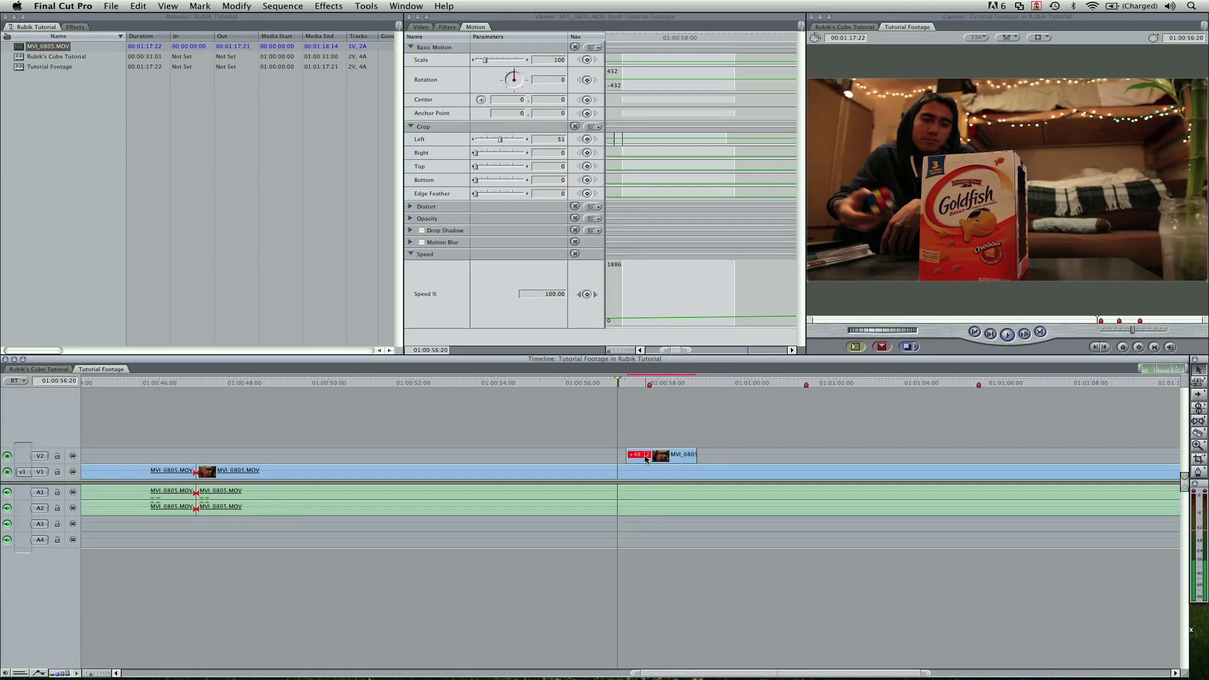
left_click_drag(646, 459, 666, 453)
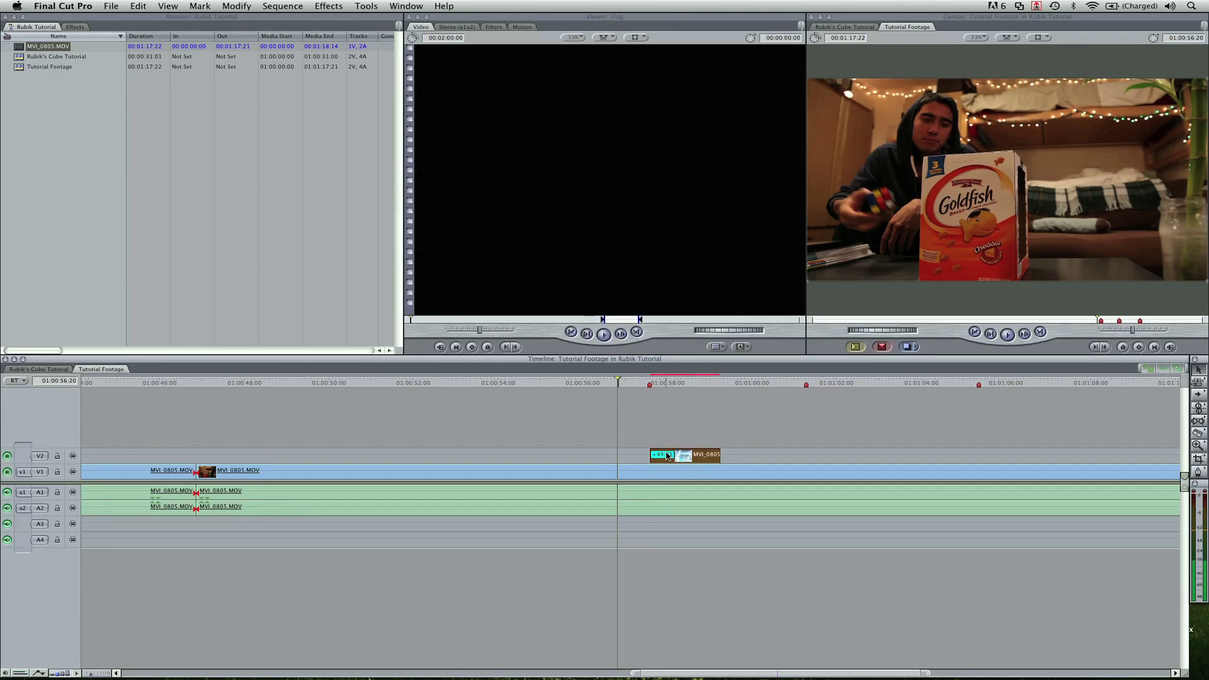
Preview the overlay and step frame by frame to check the cube clip's alignment.
key("space")
mouse_move(667, 456)
left_mouse_down()
mouse_move(658, 463)
mouse_move(640, 441)
mouse_move(644, 457)
left_mouse_up()
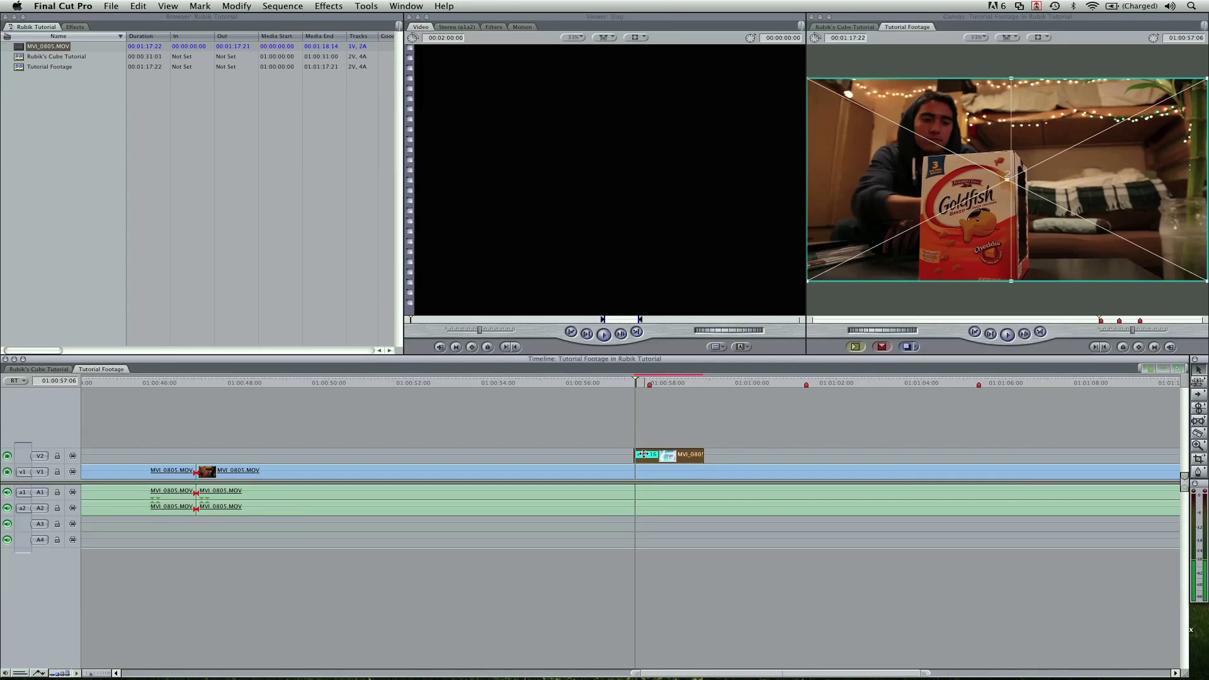
key("Left")
key("Left")
key("Left")
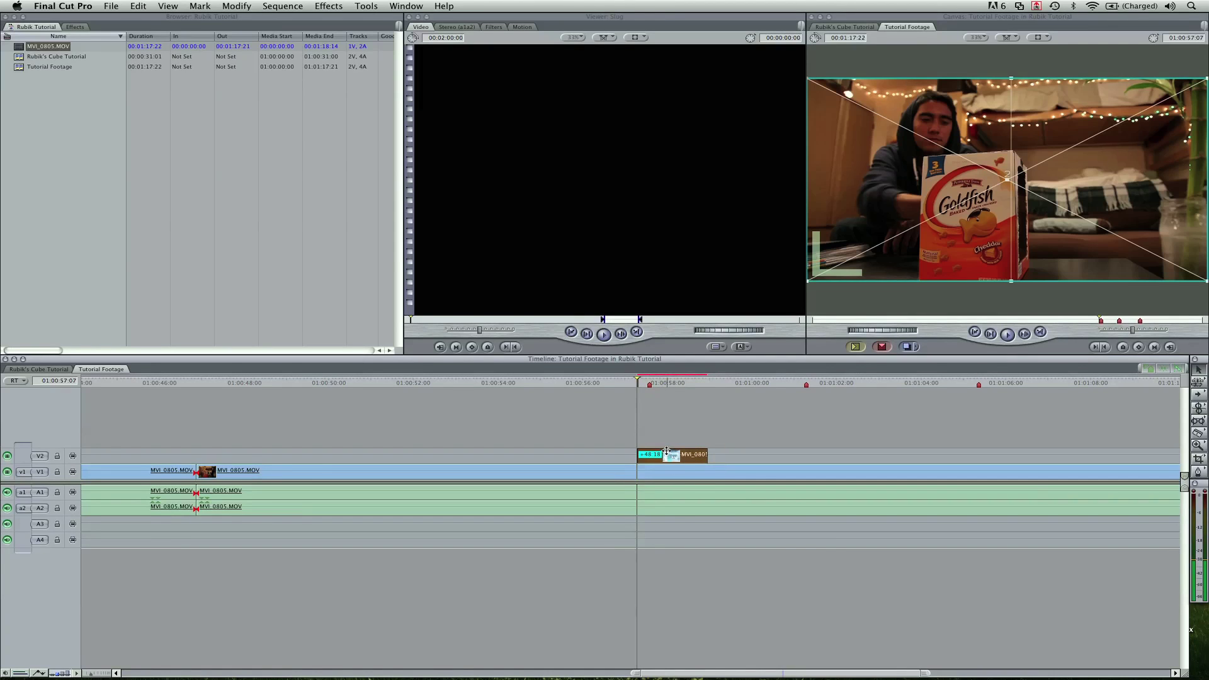
key("Right")
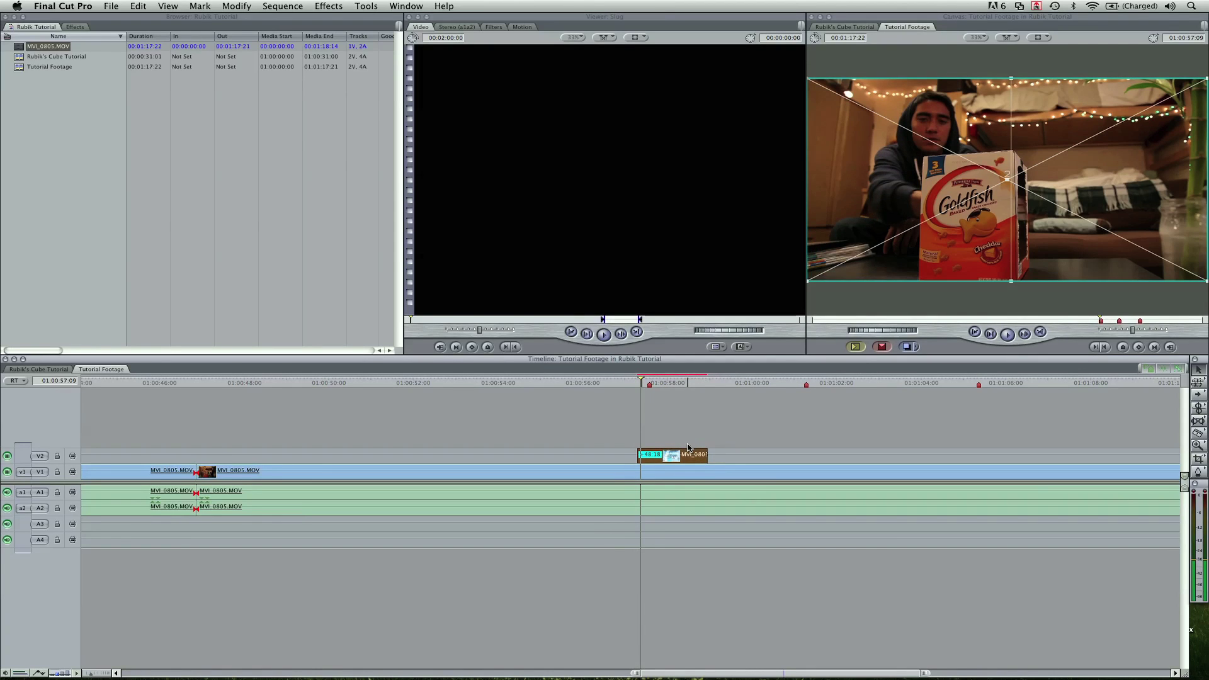
key("b")
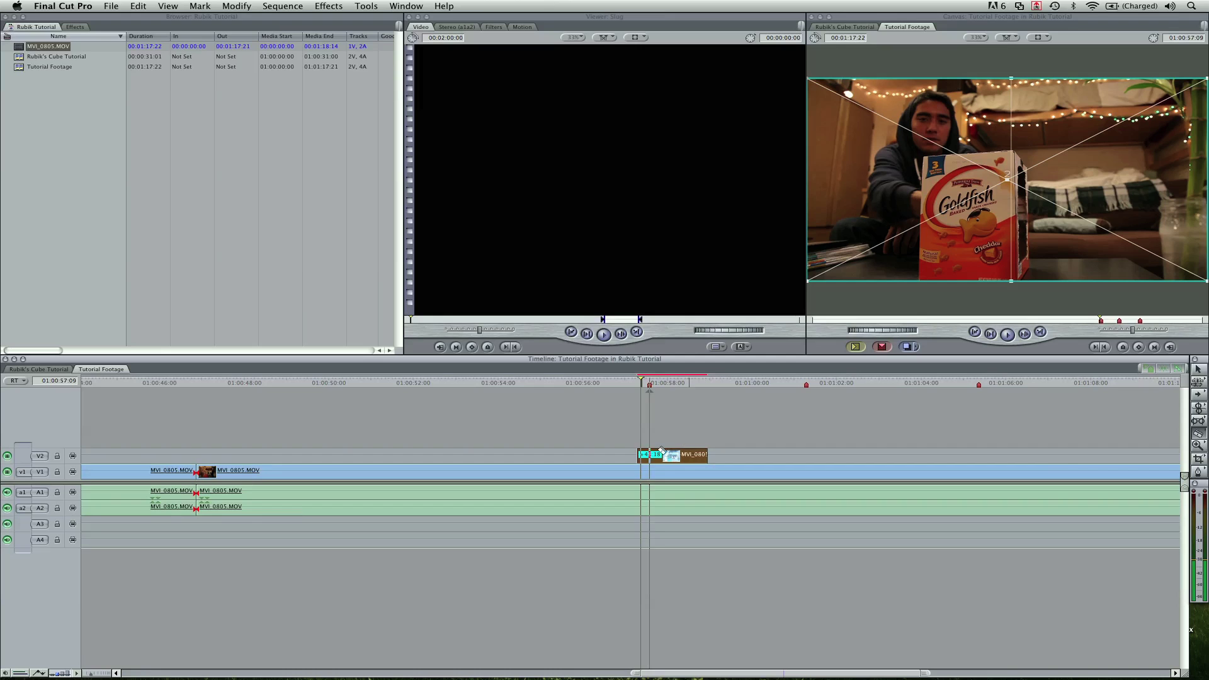
double_click(638, 458)
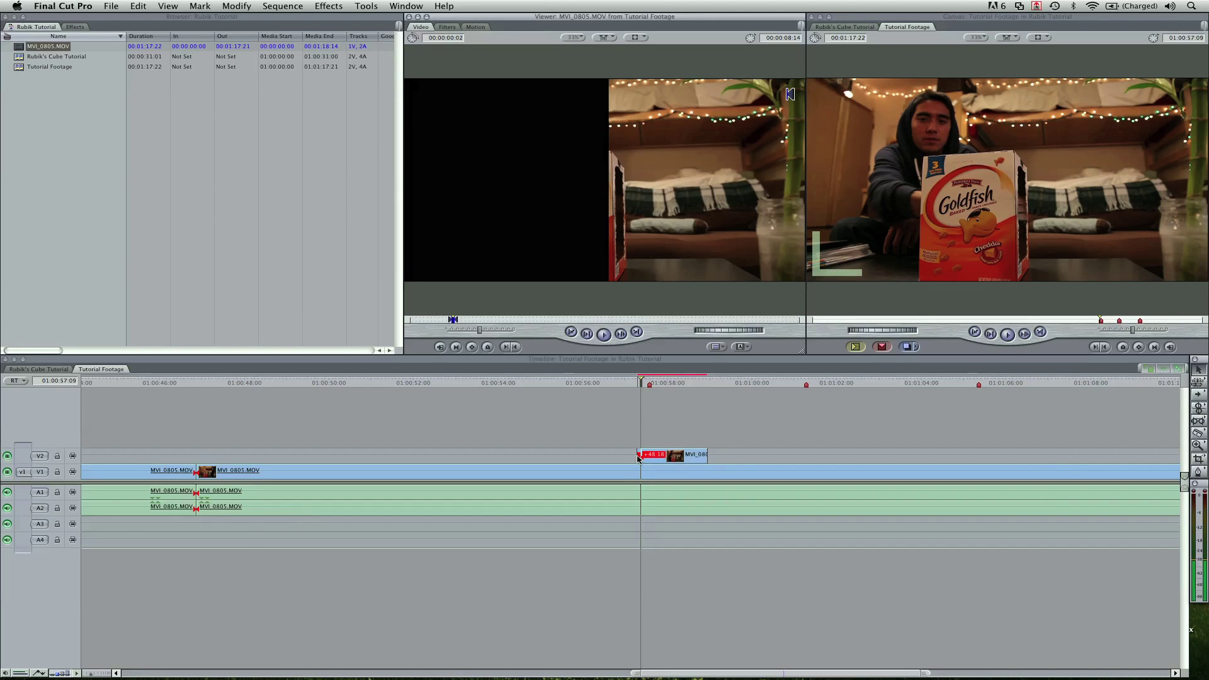
double_click(639, 458)
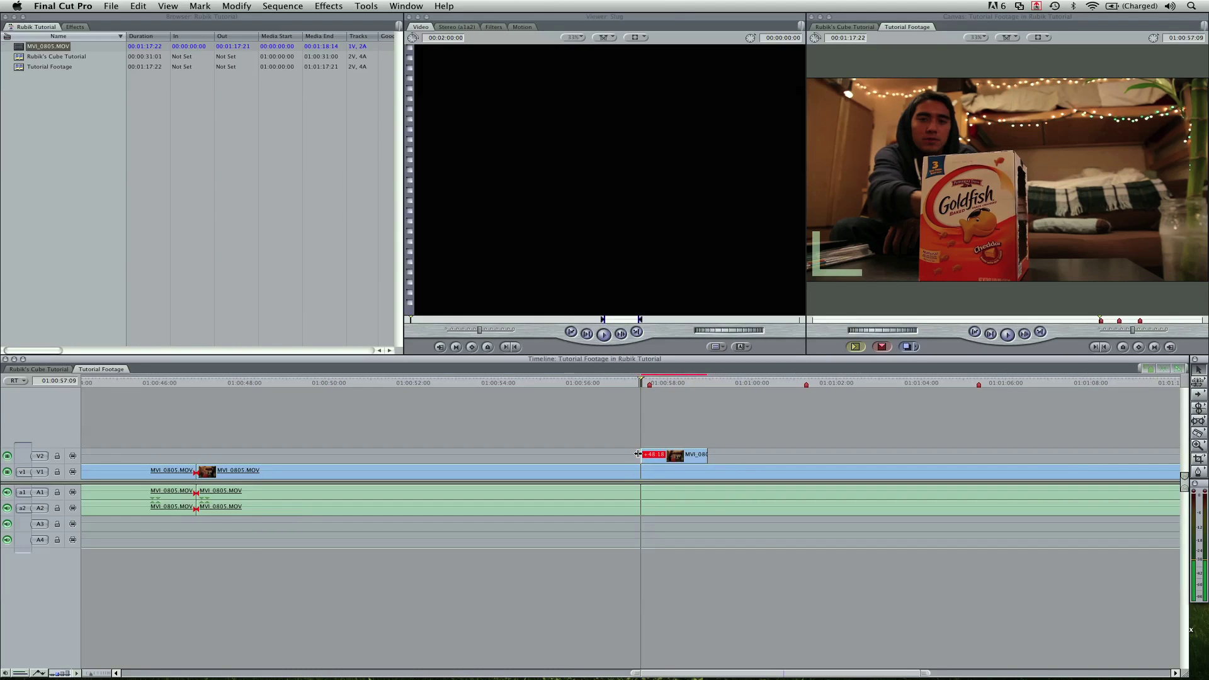
Nudge the V2 cube clip a frame or two earlier and verify its sync with the main footage.
key("Left")
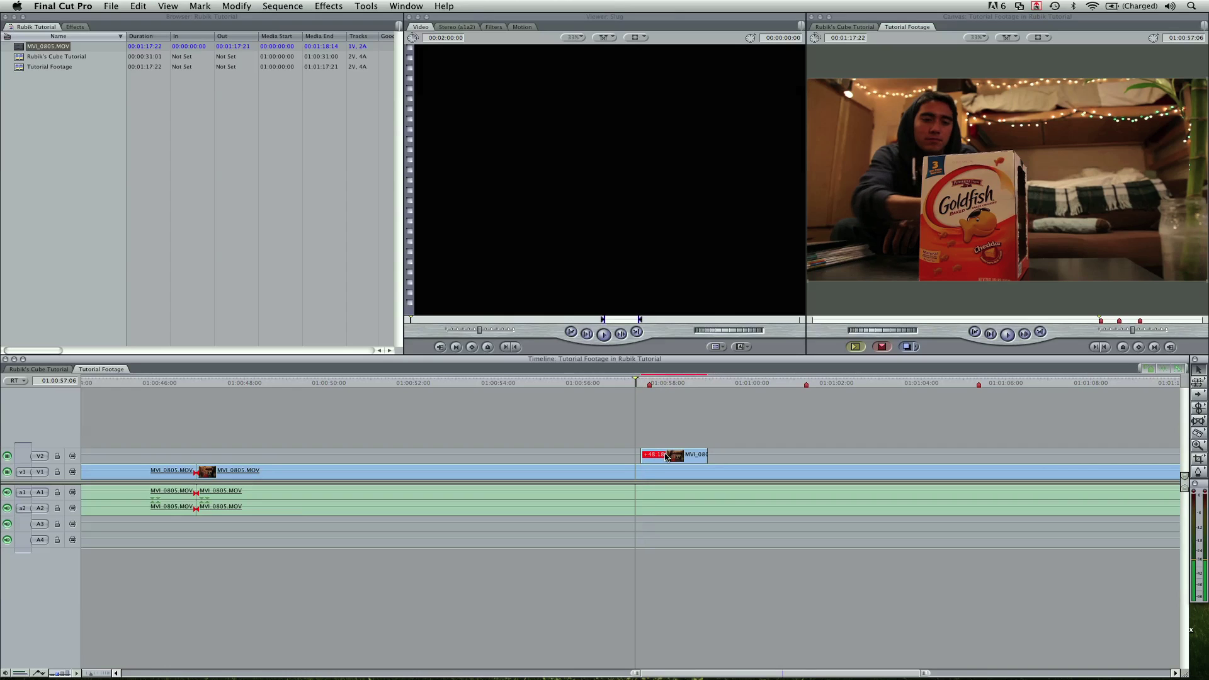
left_click_drag(666, 458, 664, 457)
key("Right")
key("Right")
key("Right")
key("Right")
key("Right")
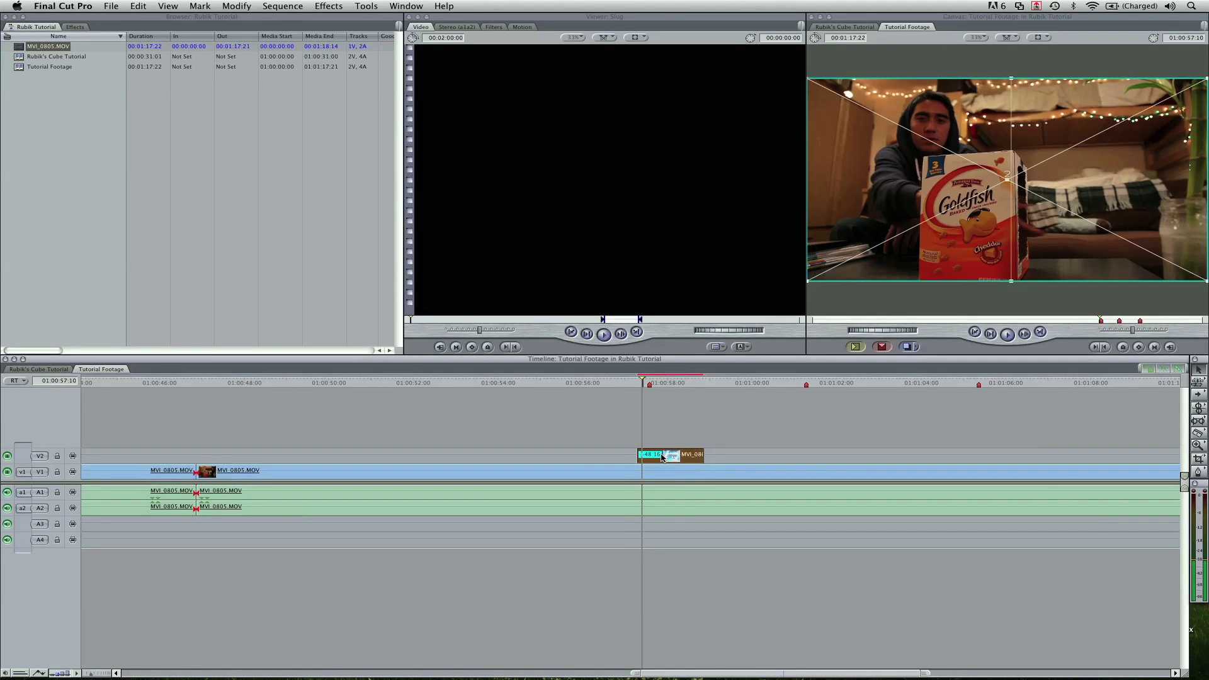
key("Right")
key("Right")
left_click(685, 507)
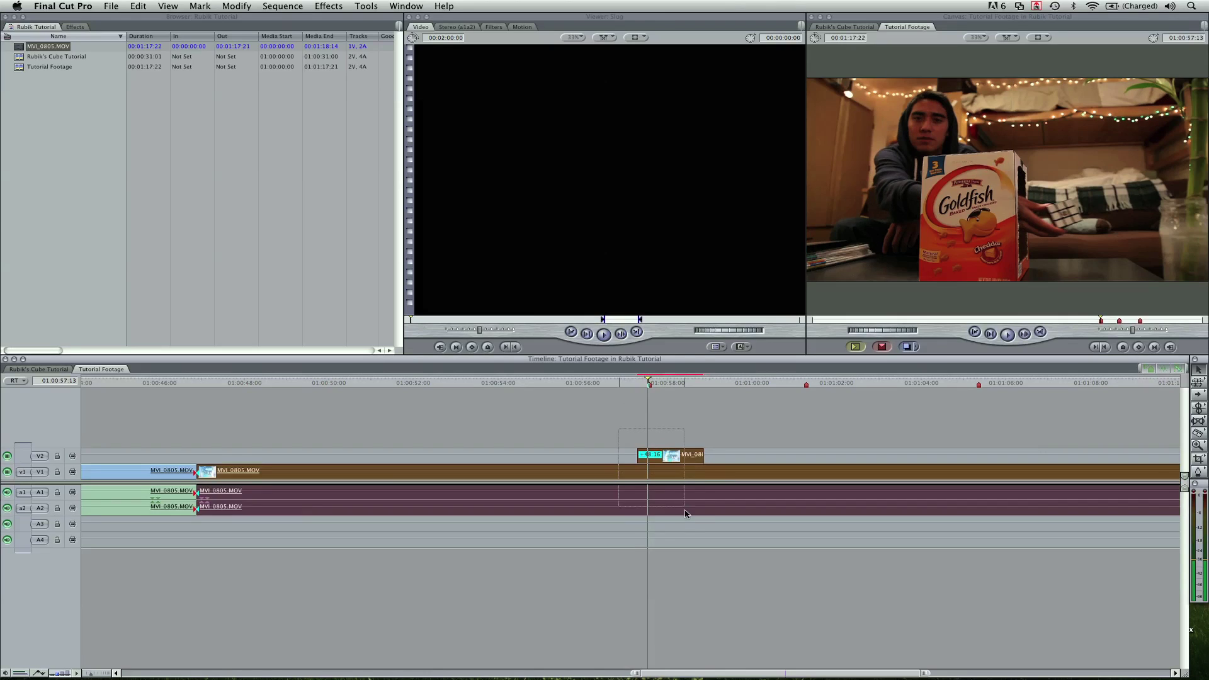
Render the sequence and review the cube overlay around 01:00:58.
key("super+r")
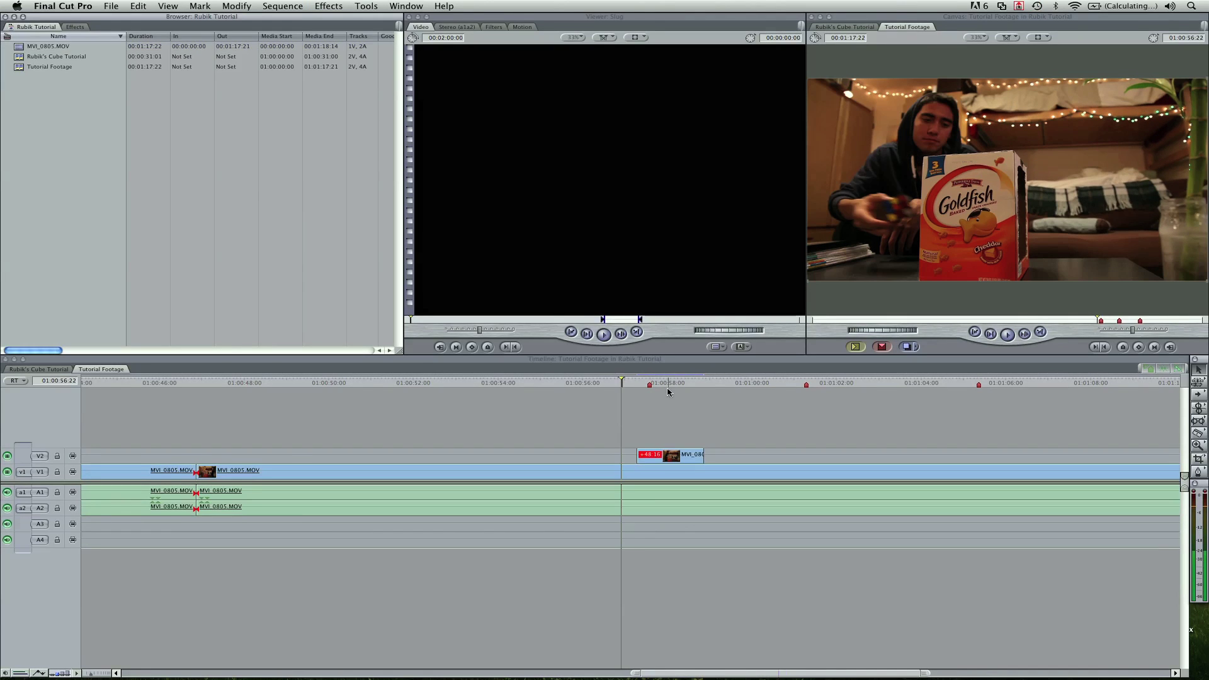
left_click(619, 385)
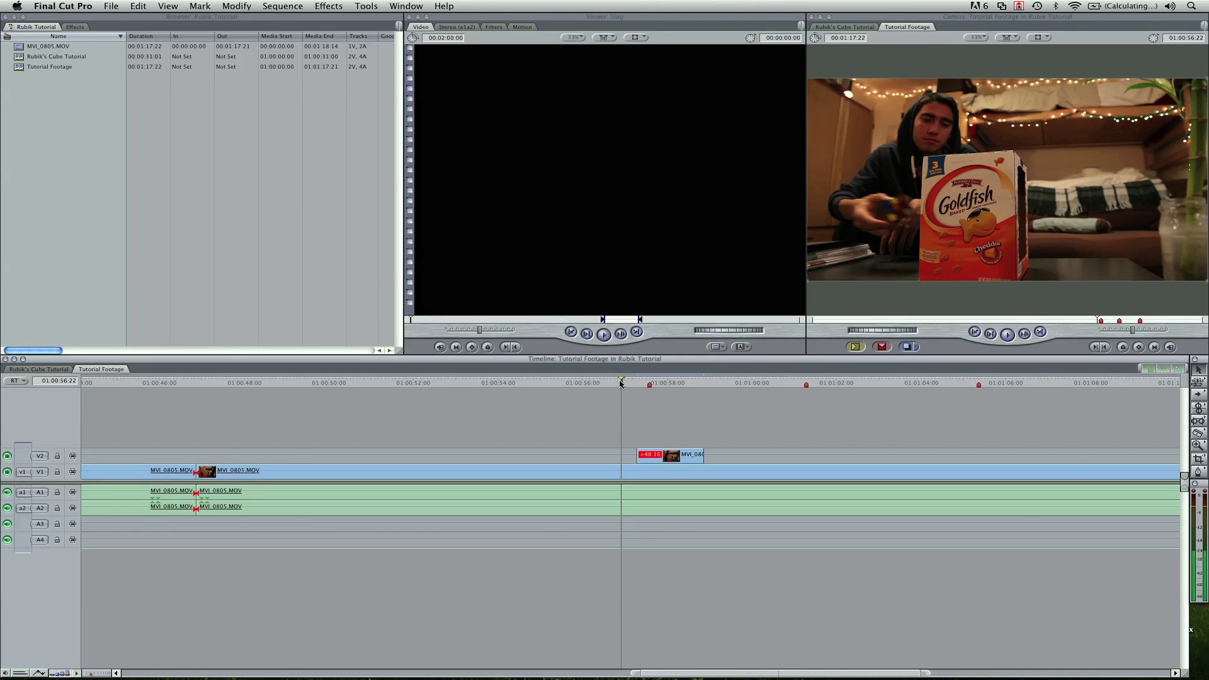
left_click(618, 381)
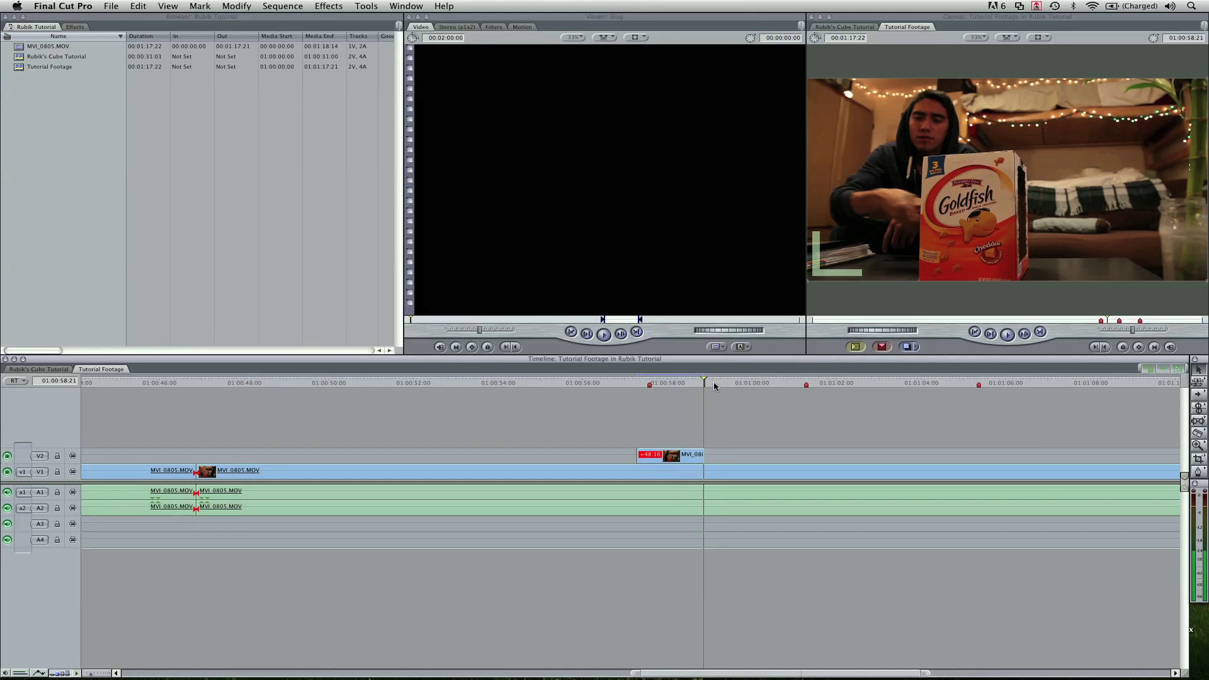
left_click(716, 386)
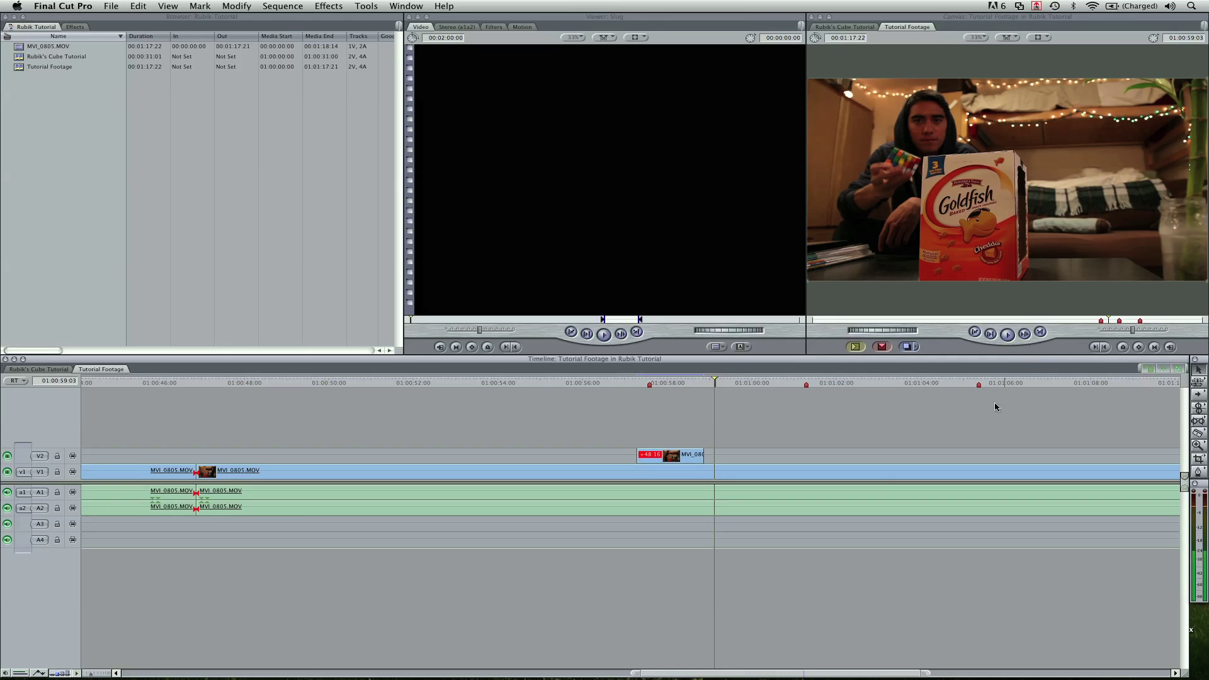
Lower the V2 cube clip's crop Edge Feather to nearly 0, keeping the left crop at 51.
double_click(695, 459)
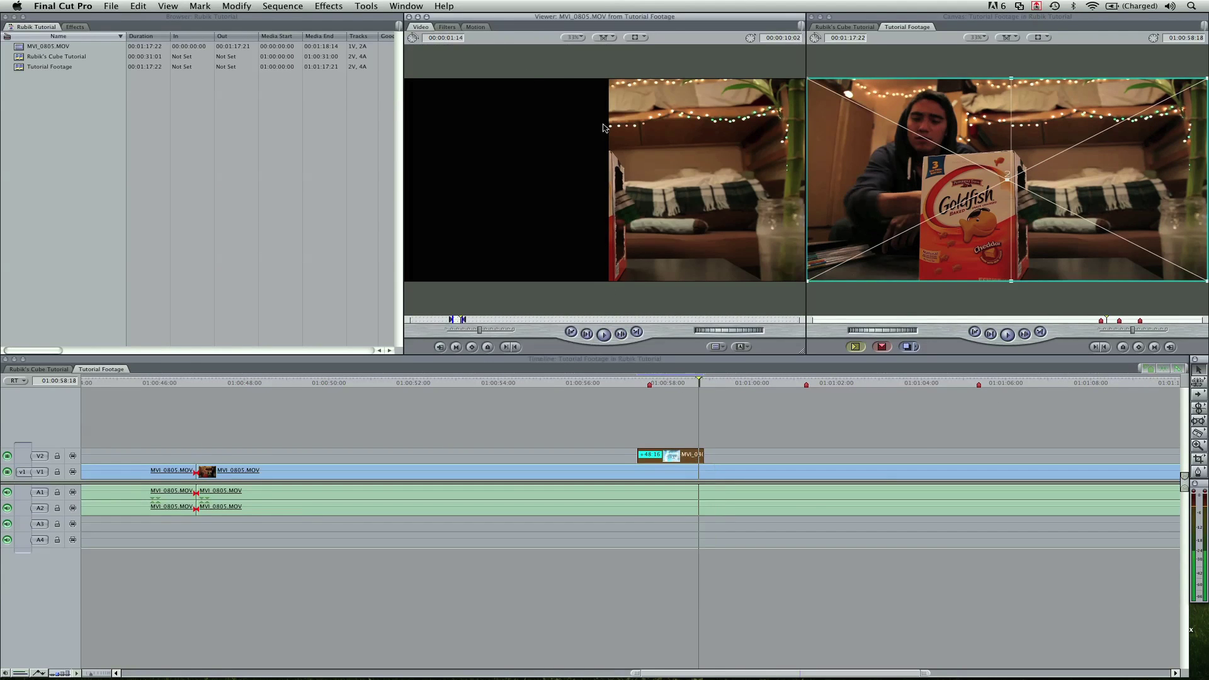
left_click(474, 27)
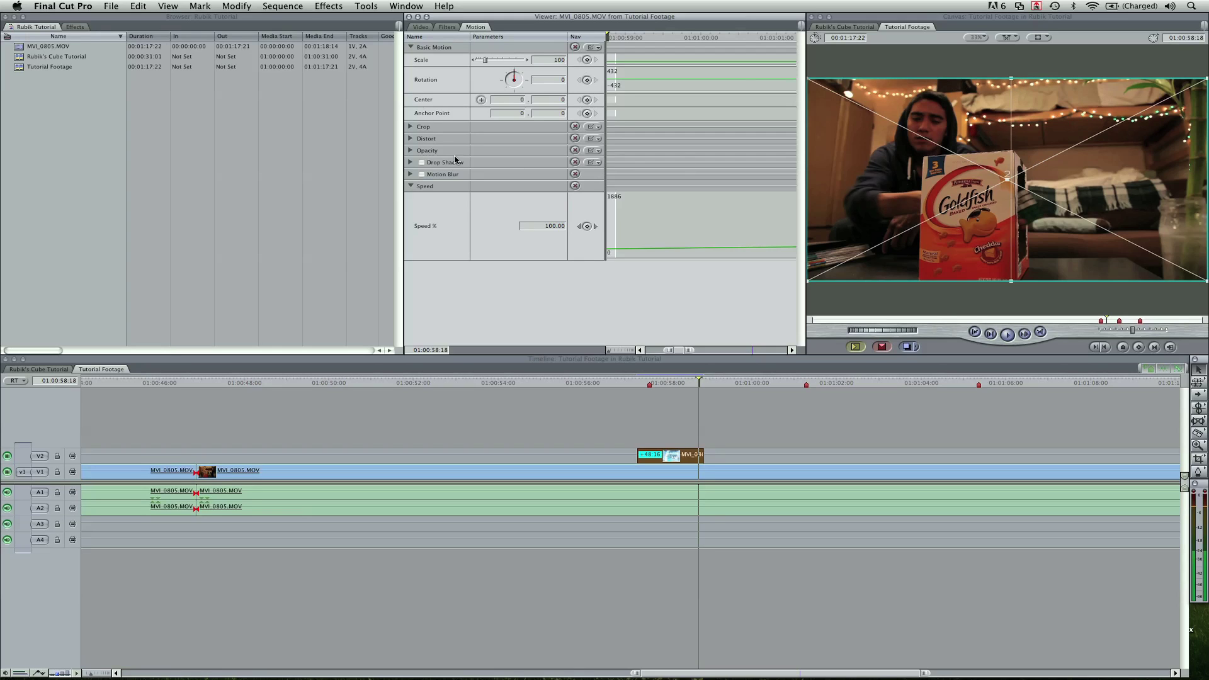
left_click(410, 127)
left_click_drag(480, 196, 483, 197)
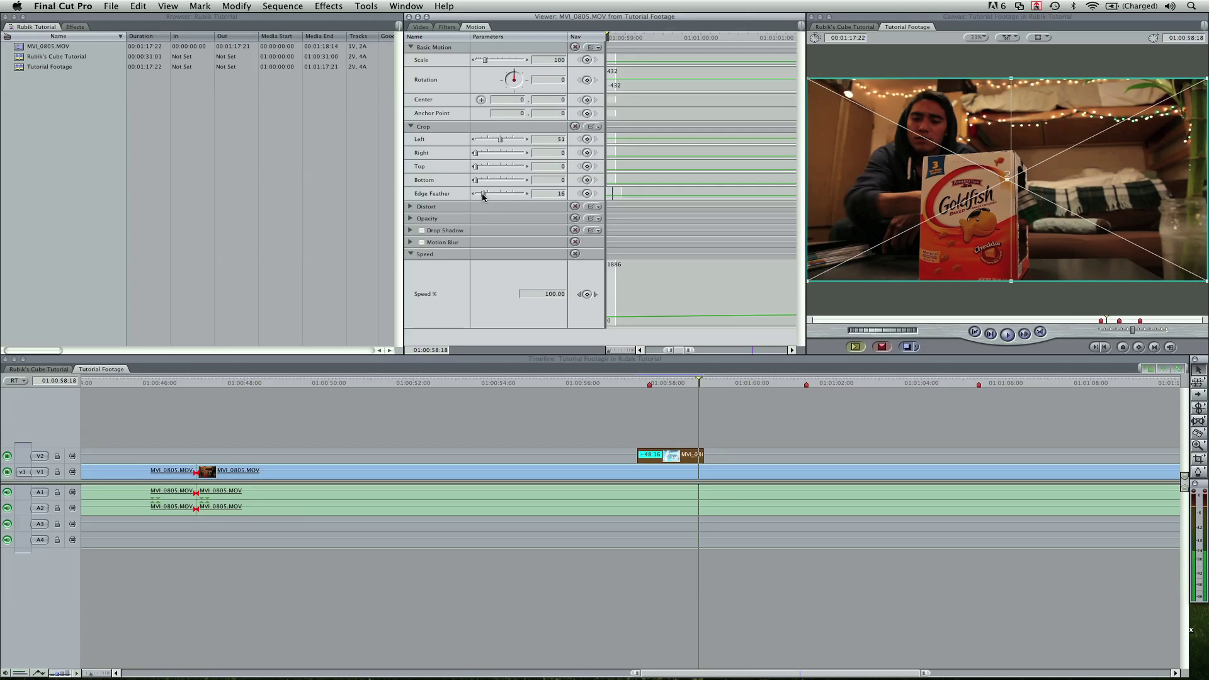
left_click_drag(483, 197, 475, 196)
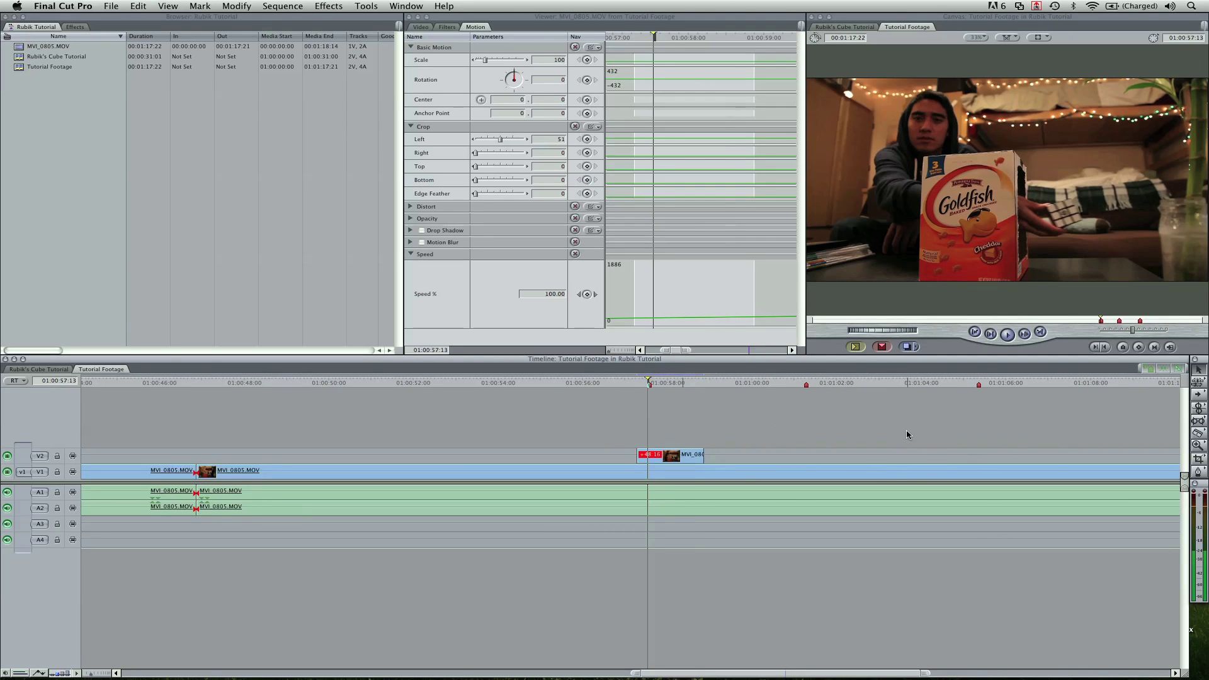
Delete the two opening clips, close the leftover gap, skim the result, and show the Effects bin.
key("shift+z")
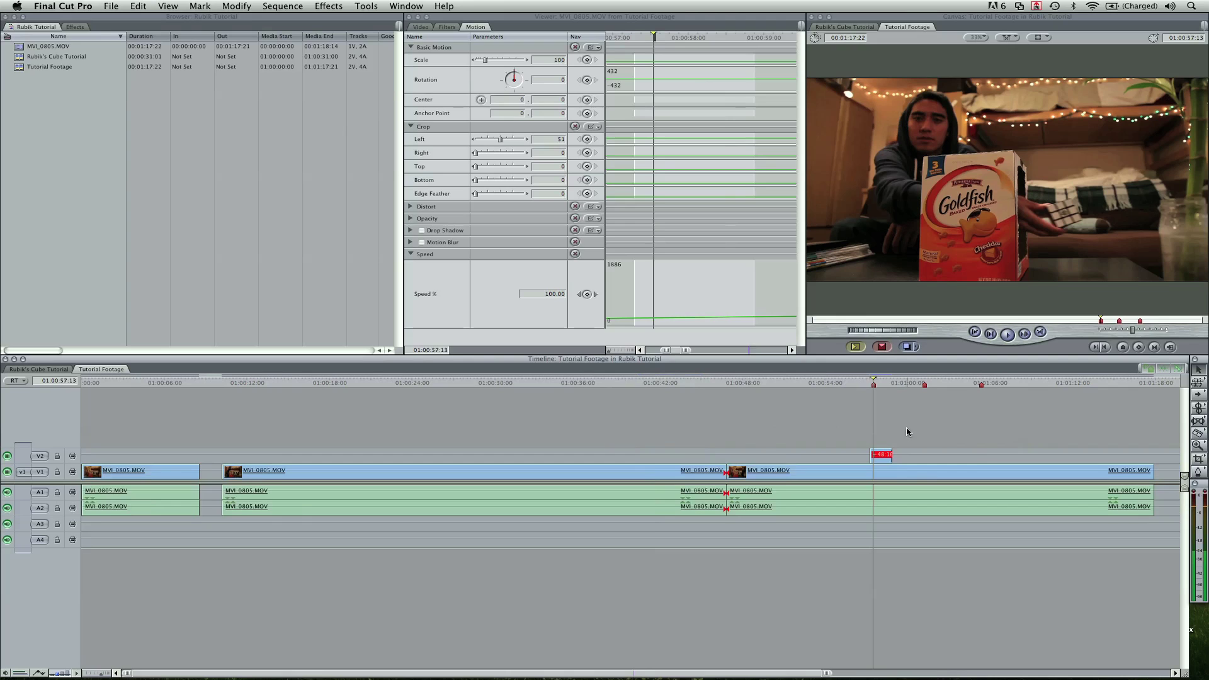
left_click_drag(681, 437, 130, 531)
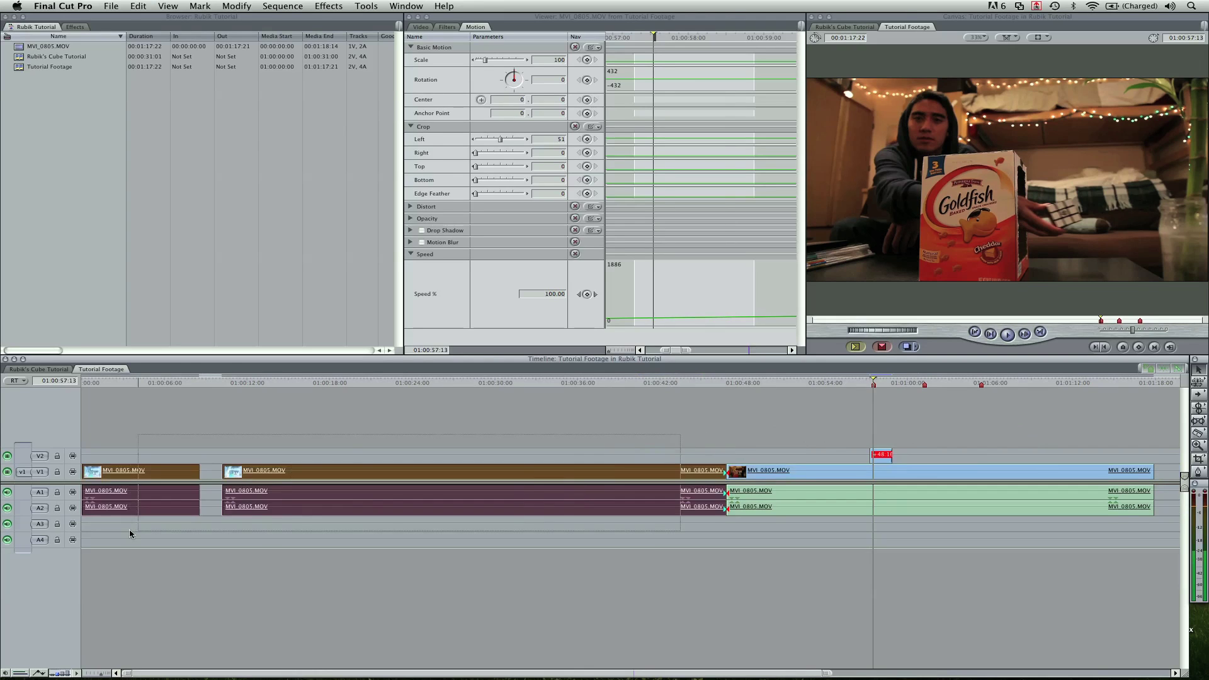
key("Delete")
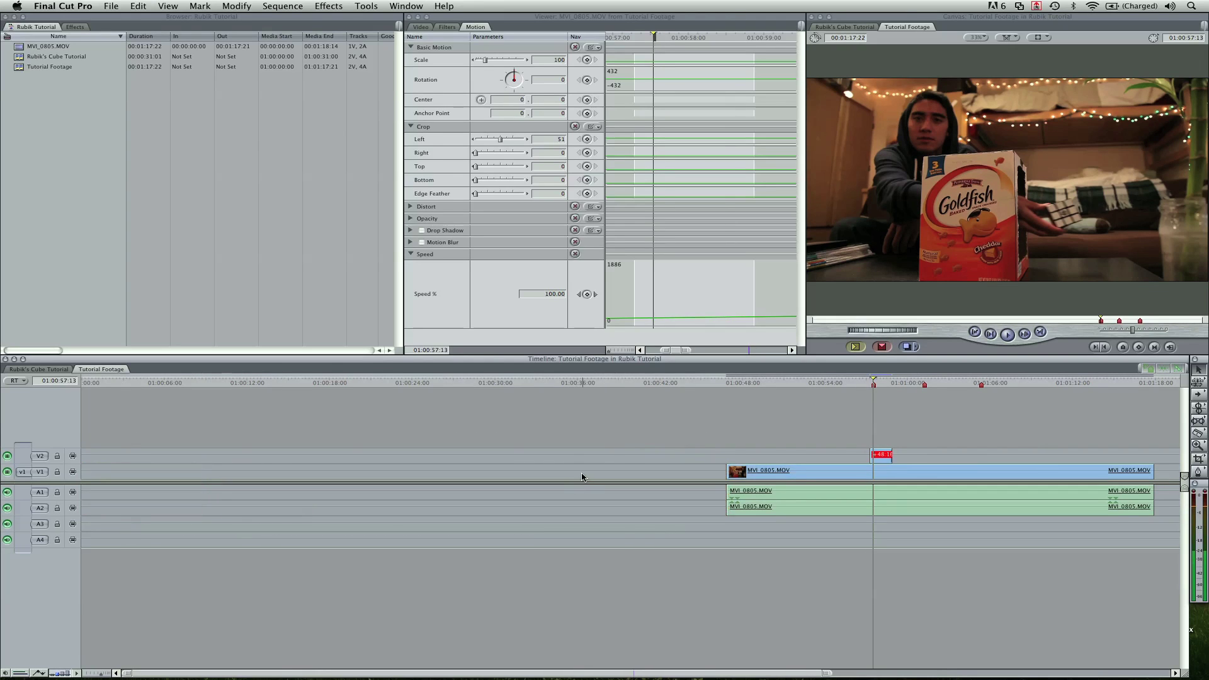
left_click(582, 477)
key("Delete")
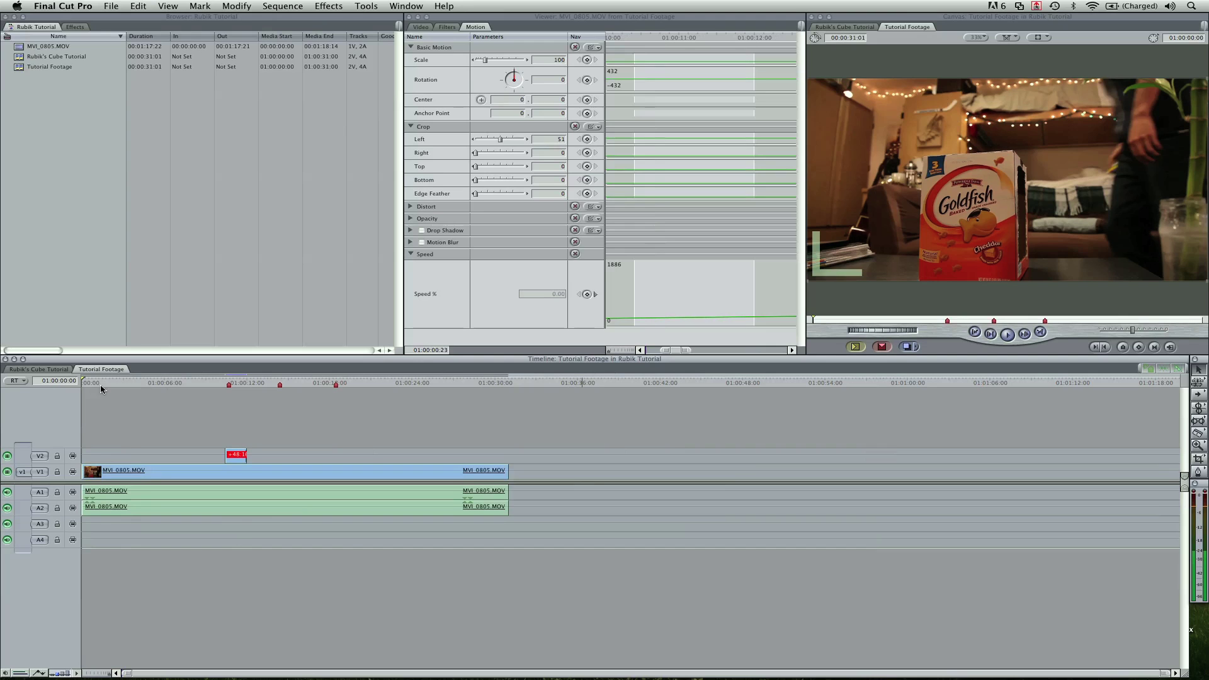
left_click_drag(101, 389, 451, 384)
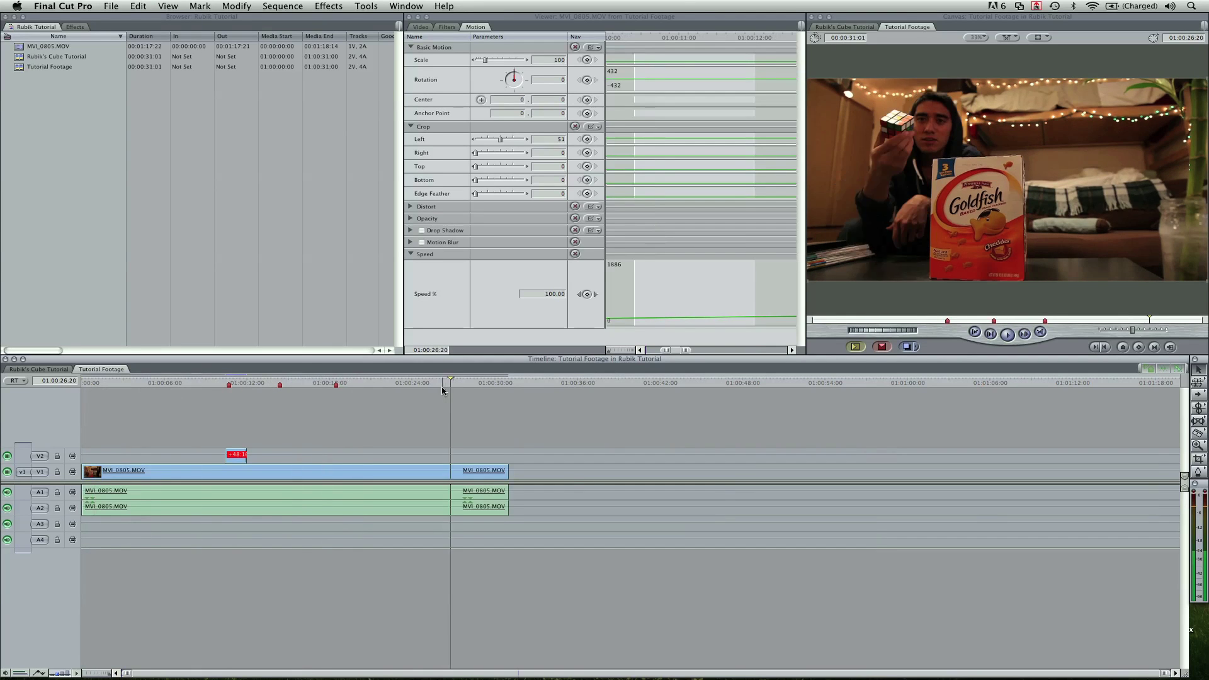
key("super+5")
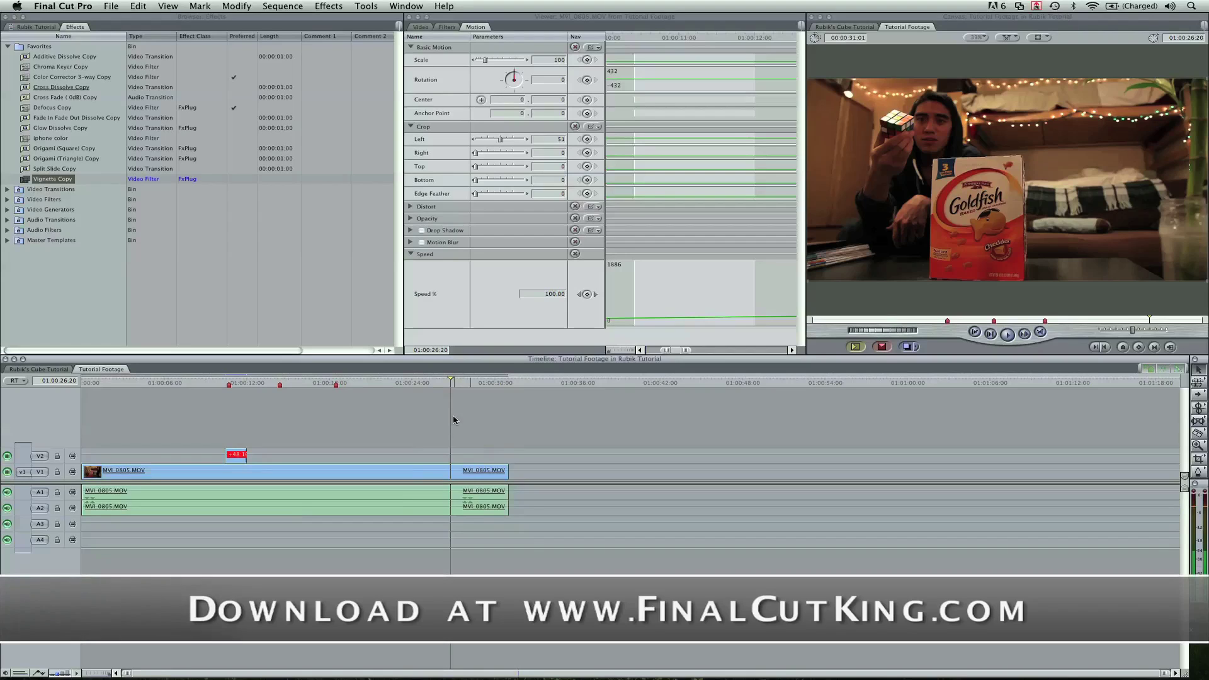